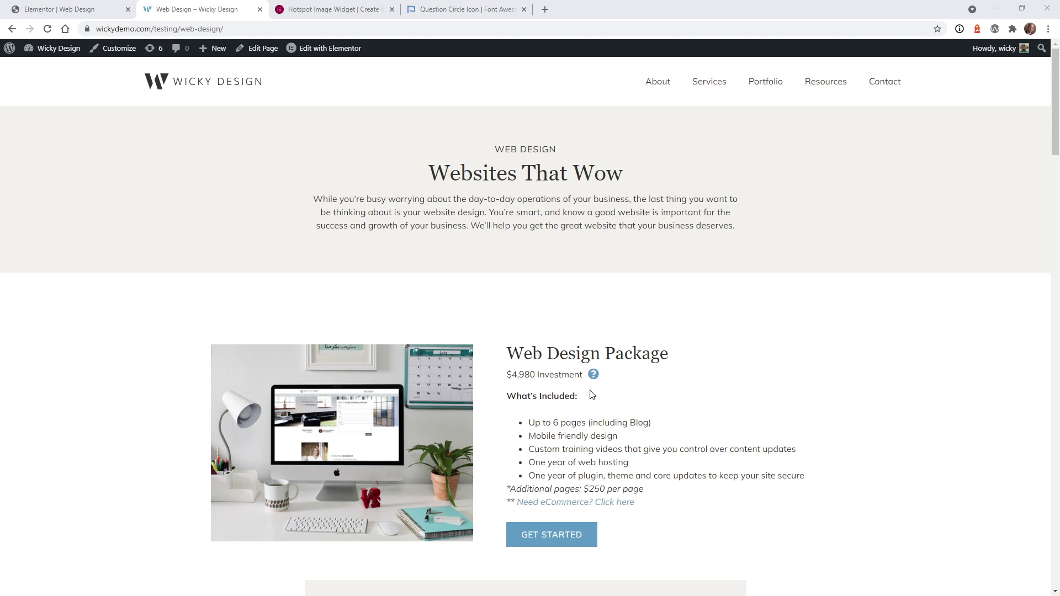
Step: Examine the payment-plan tooltip on the Web Design page and the hotspot example on Elementor's Hotspot widget page
mouse_move(589, 382)
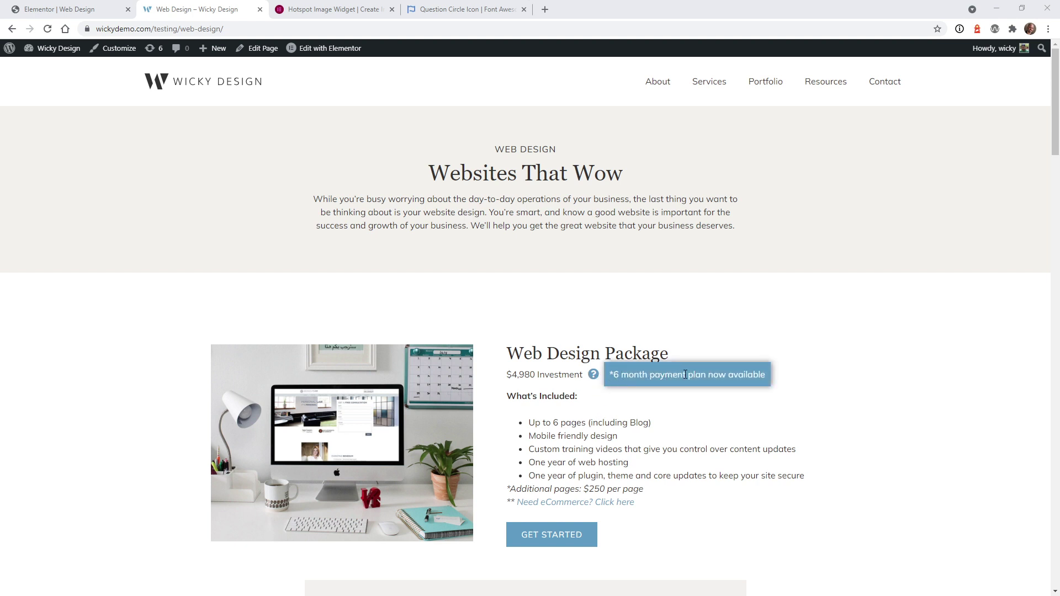
key("ctrl+Tab")
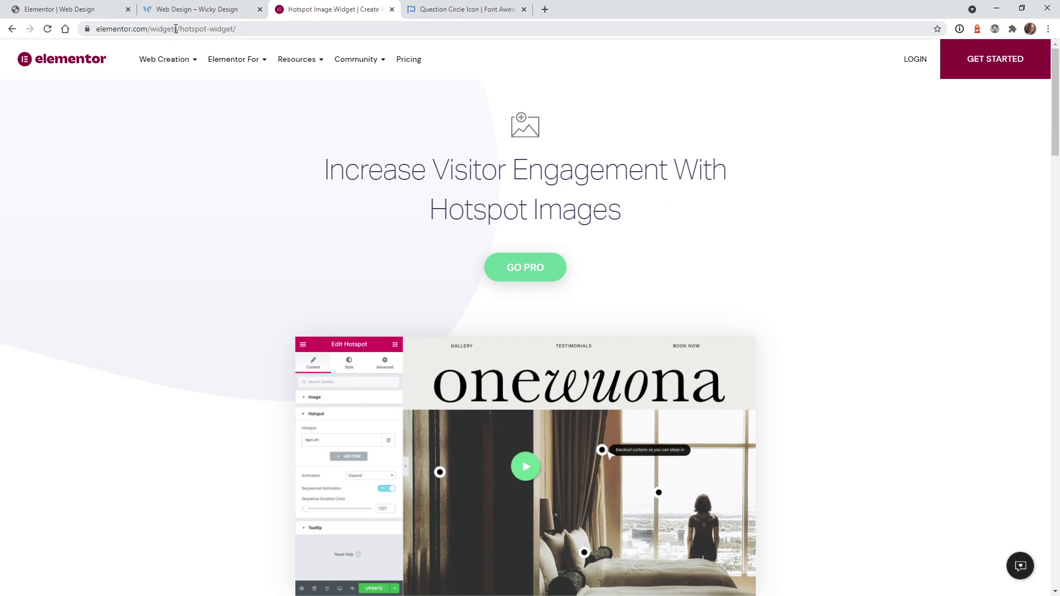
scroll(193, 469, "down", 2)
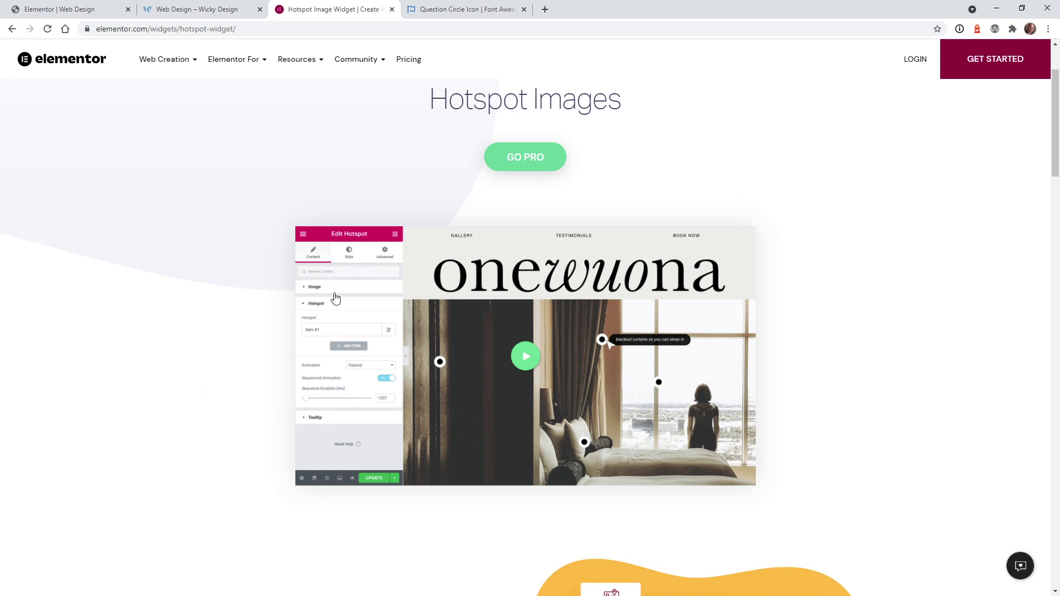
scroll(237, 280, "down", 2)
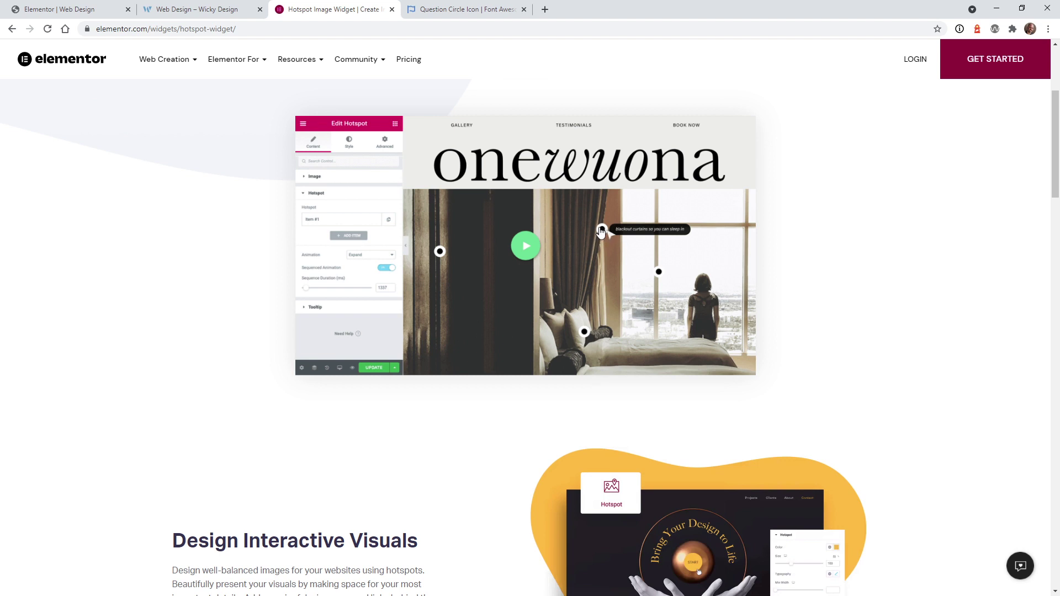
scroll(474, 294, "down", 2)
scroll(473, 295, "up", 4)
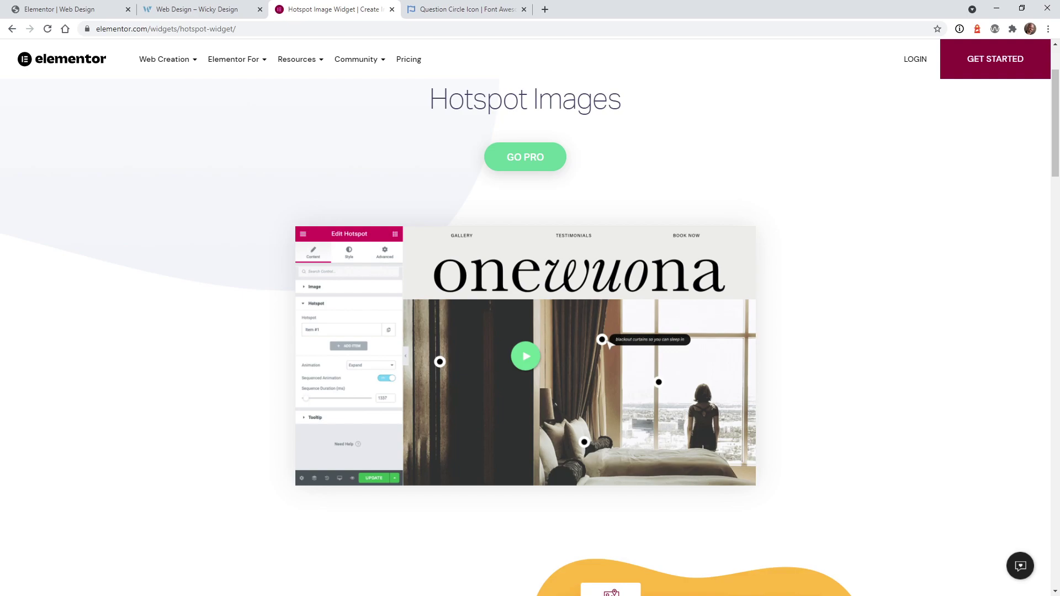
Step: Switch to Photoshop and create a 20 x 20 pixel RGB document at 72 pixels/inch
key("alt+Tab")
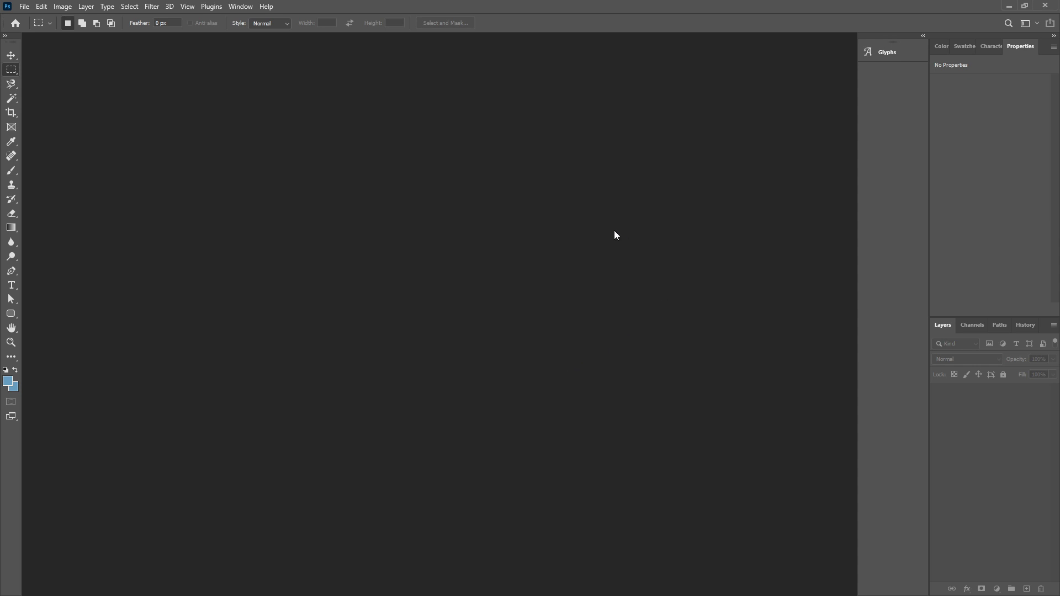
left_click(27, 8)
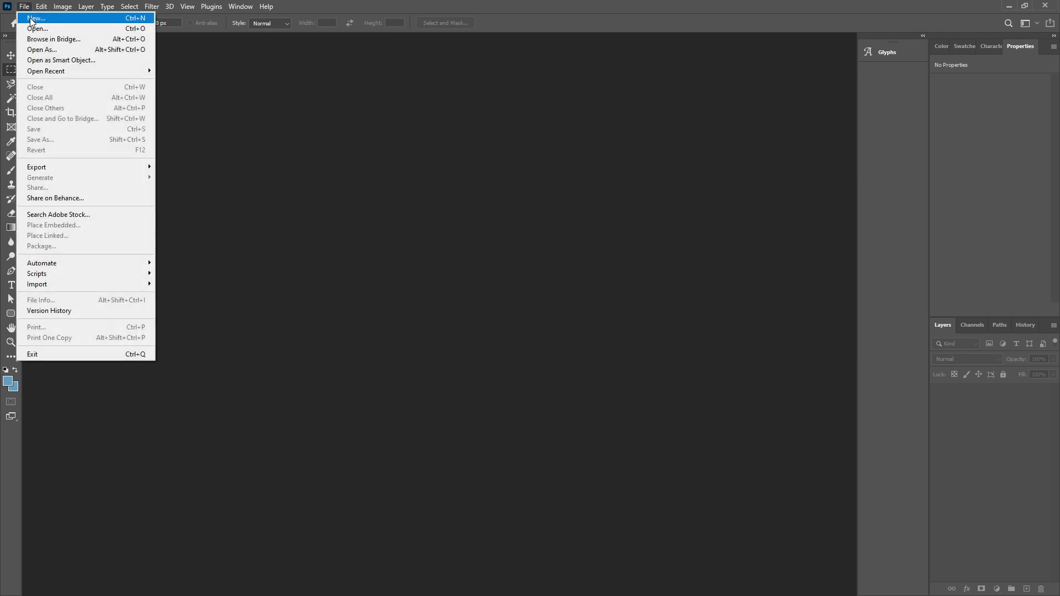
left_click(32, 19)
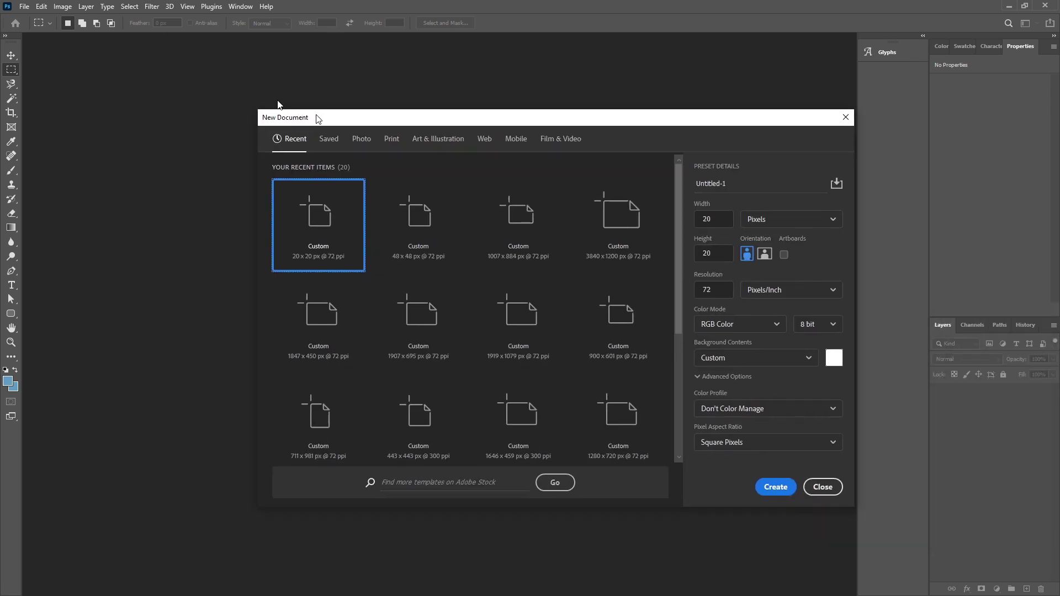
left_click(616, 190)
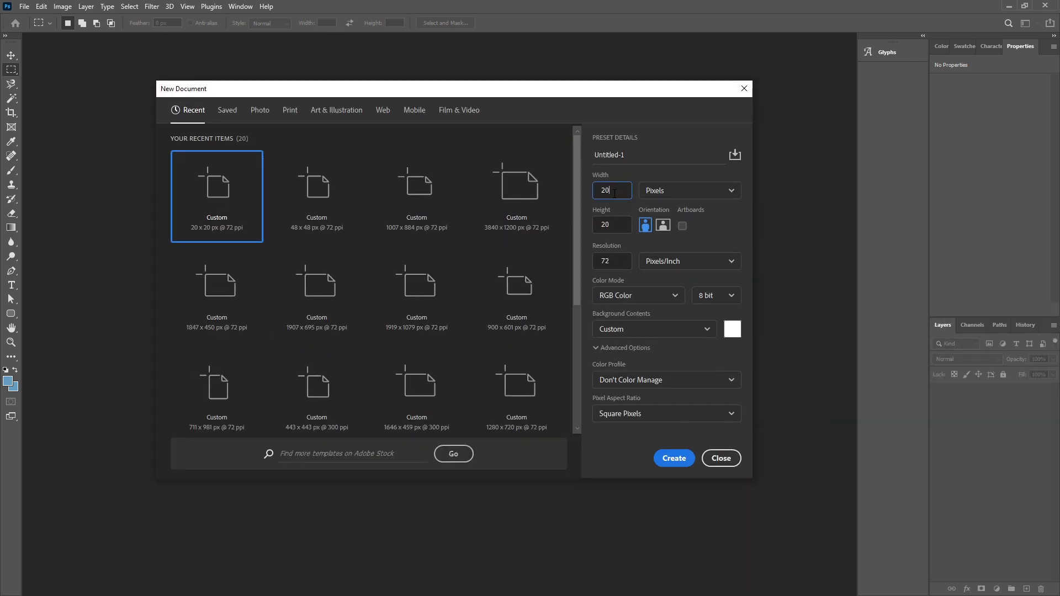
left_click(667, 464)
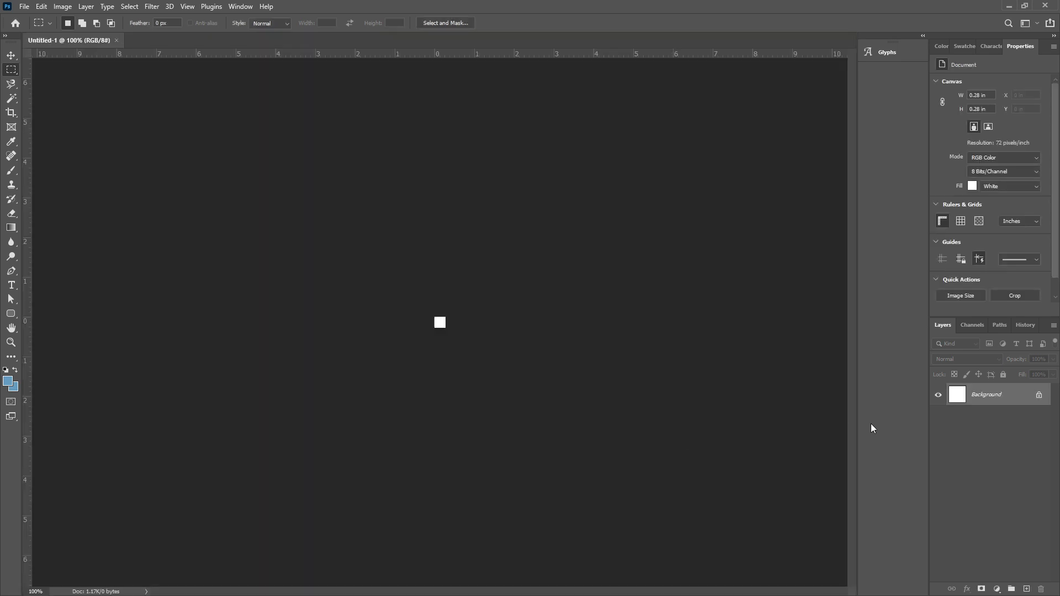
Step: Unlock the white background layer and hide it to leave a fully transparent canvas
left_click(1038, 396)
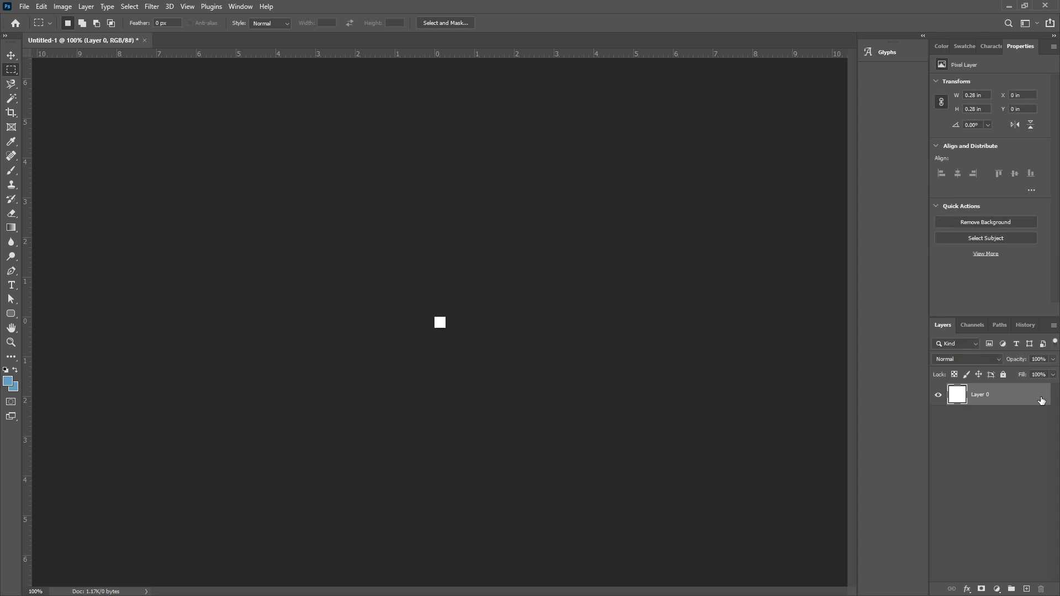
left_click(939, 397)
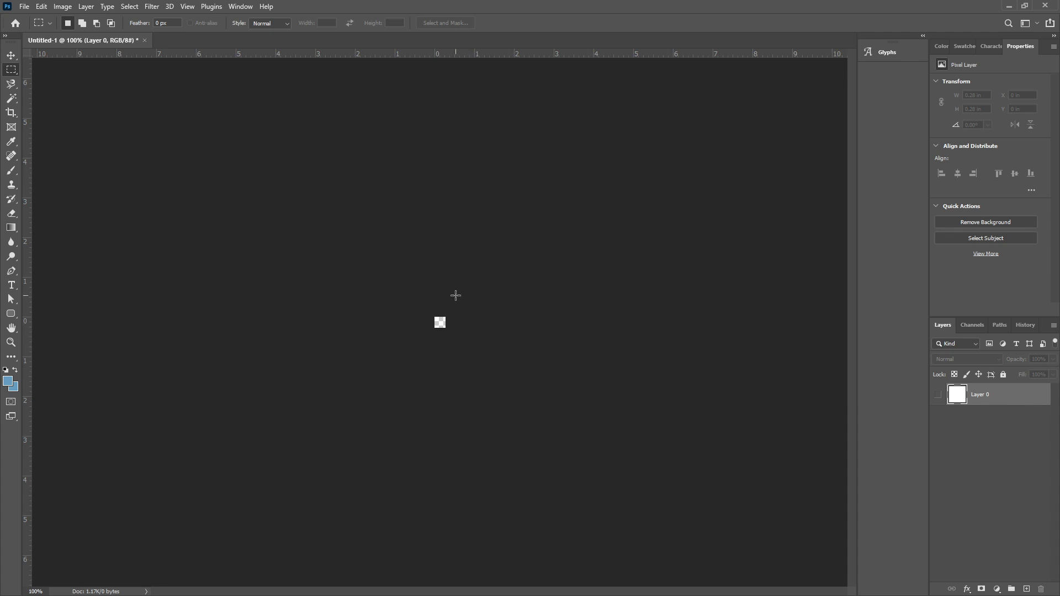
scroll(456, 296, "up", 6)
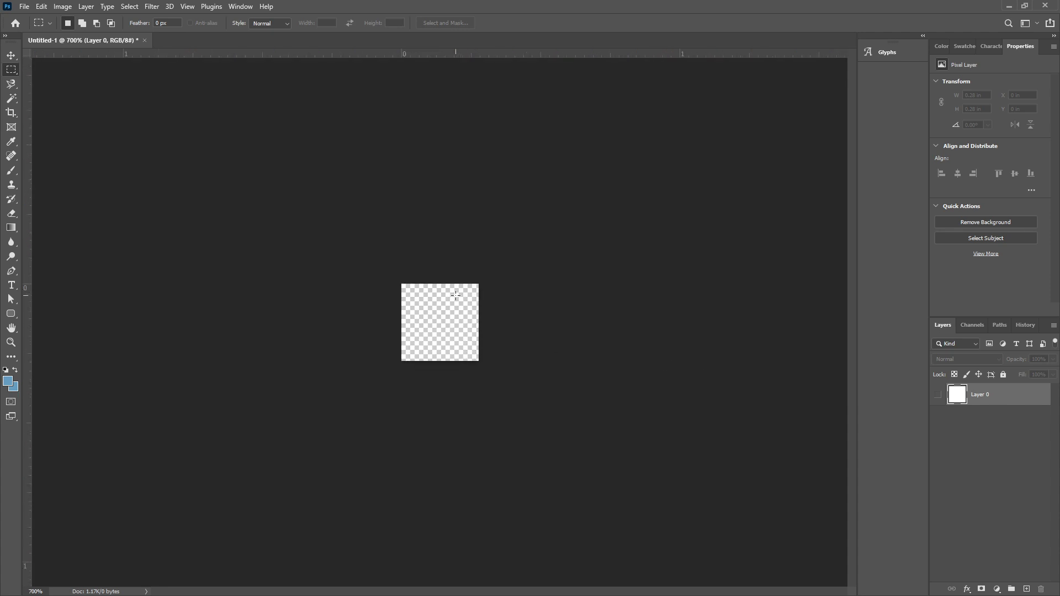
left_click(25, 7)
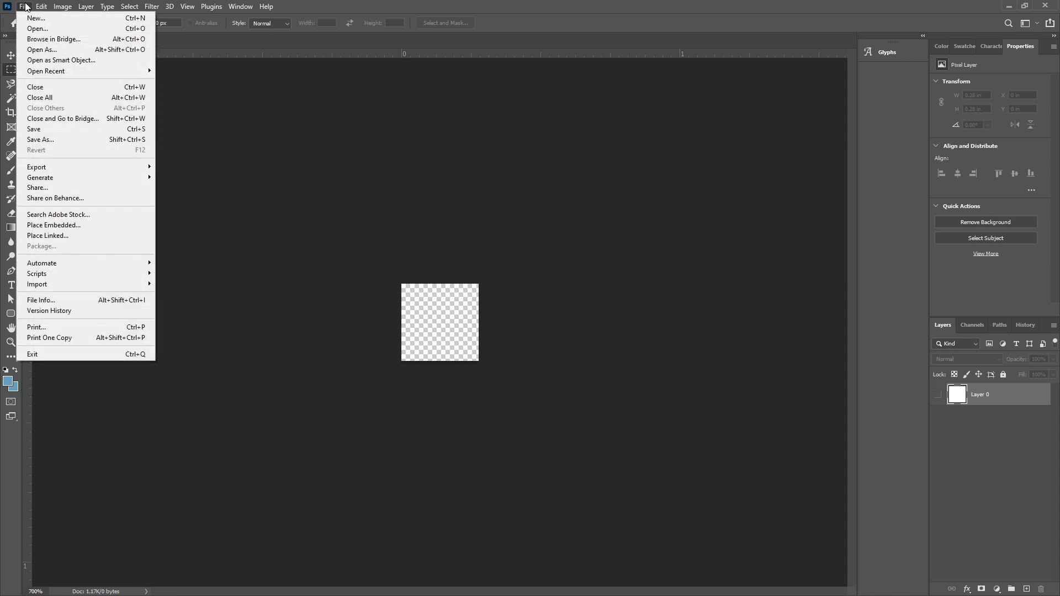
left_click(86, 139)
left_click(132, 468)
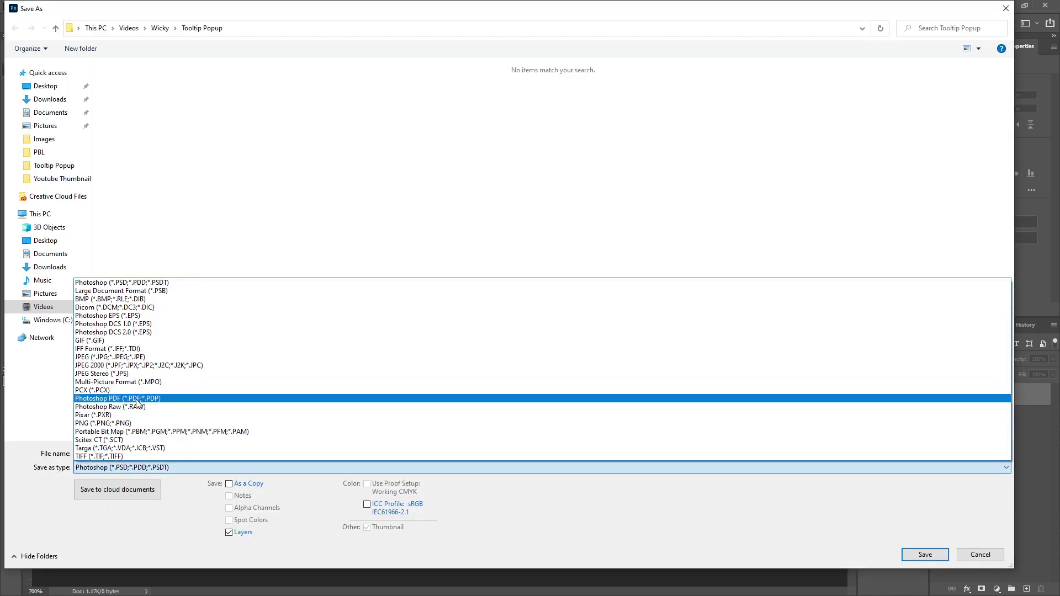
left_click(127, 424)
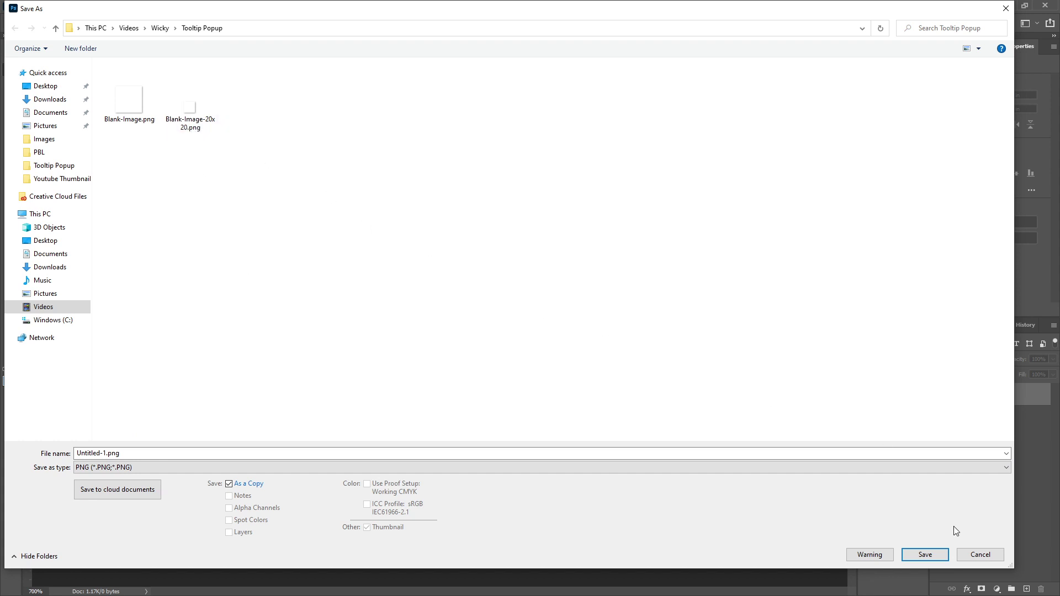
left_click(975, 556)
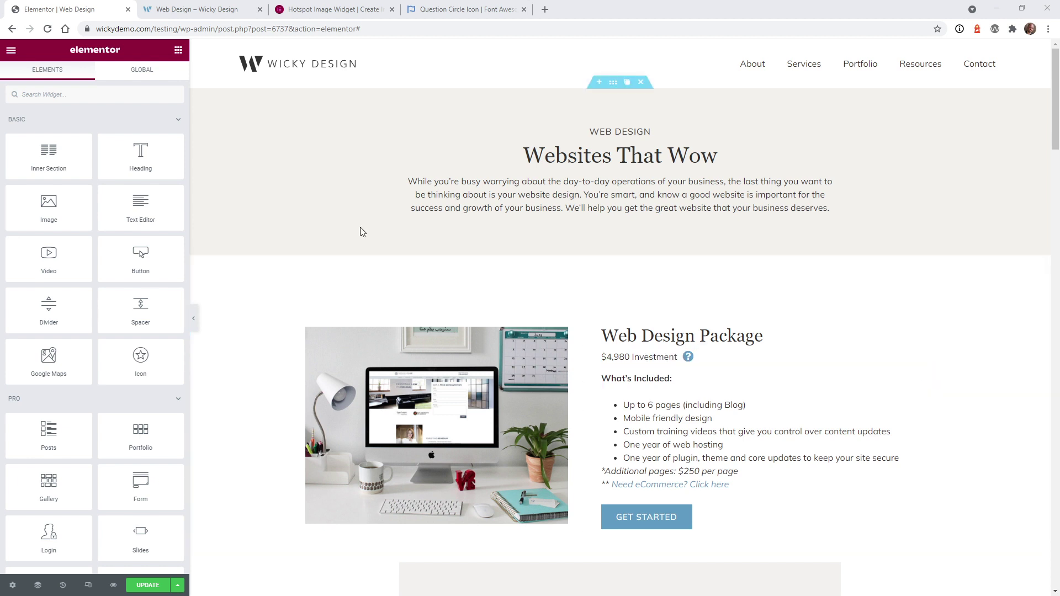
Step: Find the Hotspot widget with the search term "hot" and place it below the "$4,980 Investment" line
left_click(86, 102)
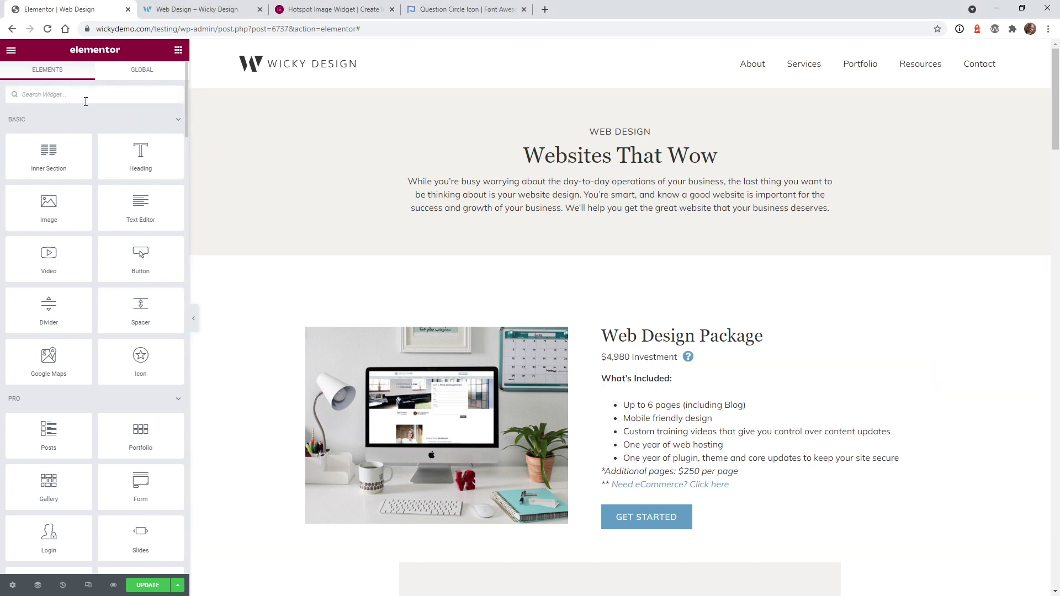
type("hot")
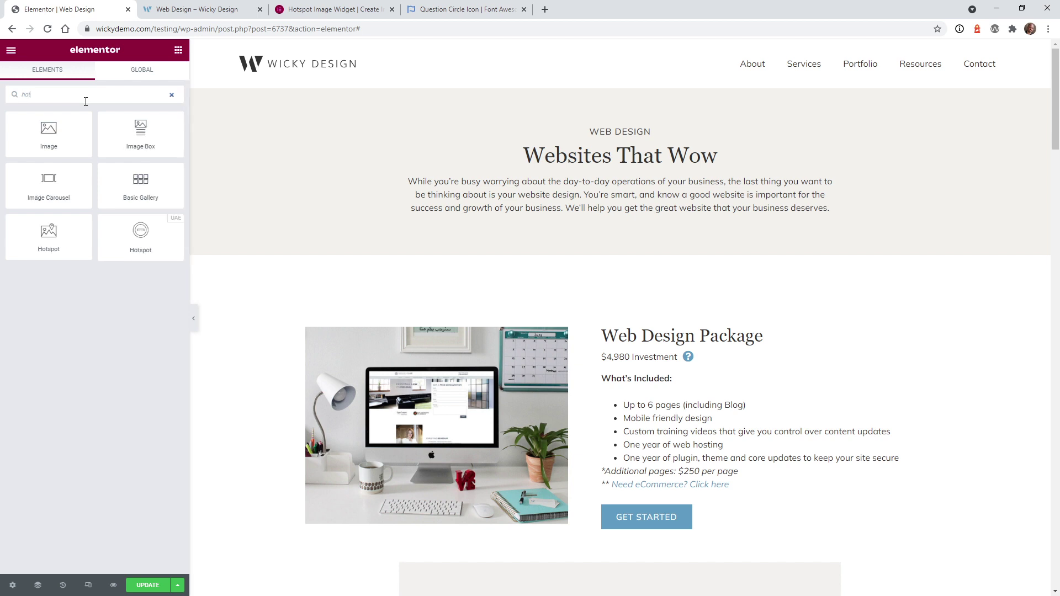
left_click_drag(50, 230, 673, 377)
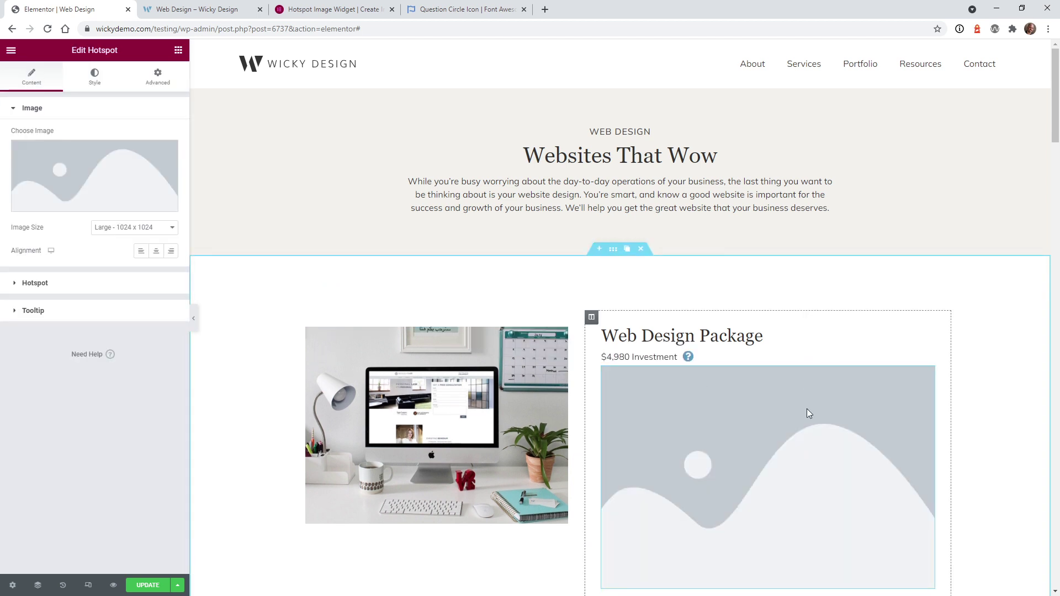
Step: Use Blank-Image-20x20-1.png from the media library as the hotspot's image and set its image size to Full
scroll(803, 384, "down", 4)
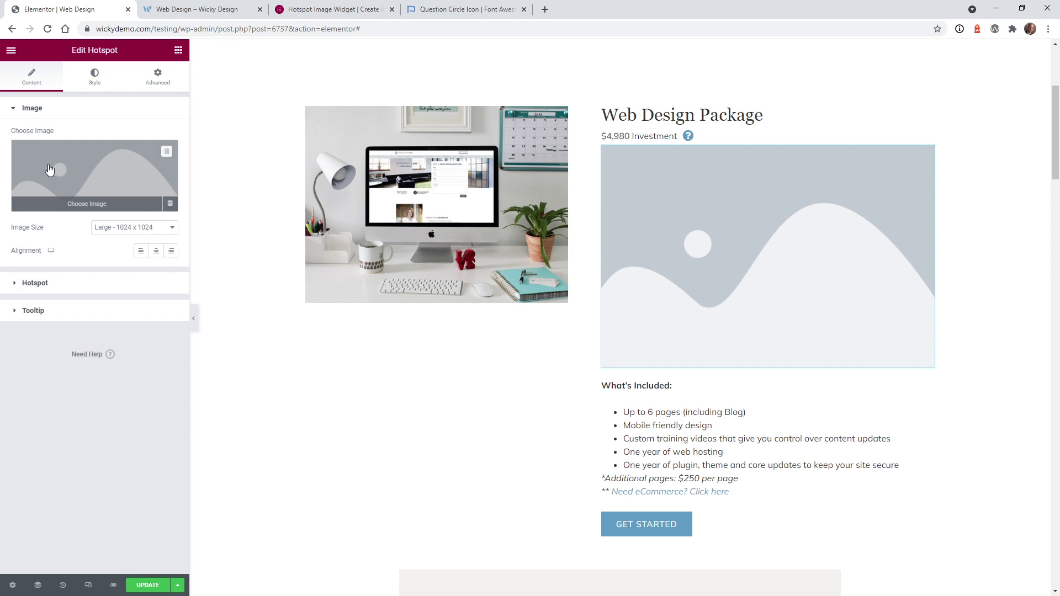
left_click(62, 174)
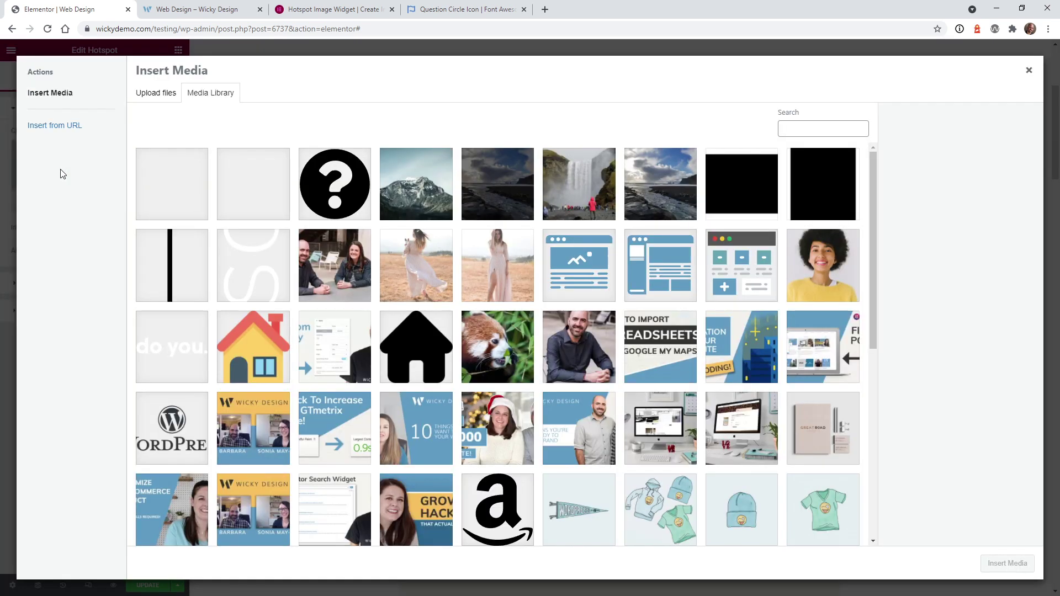
left_click(157, 174)
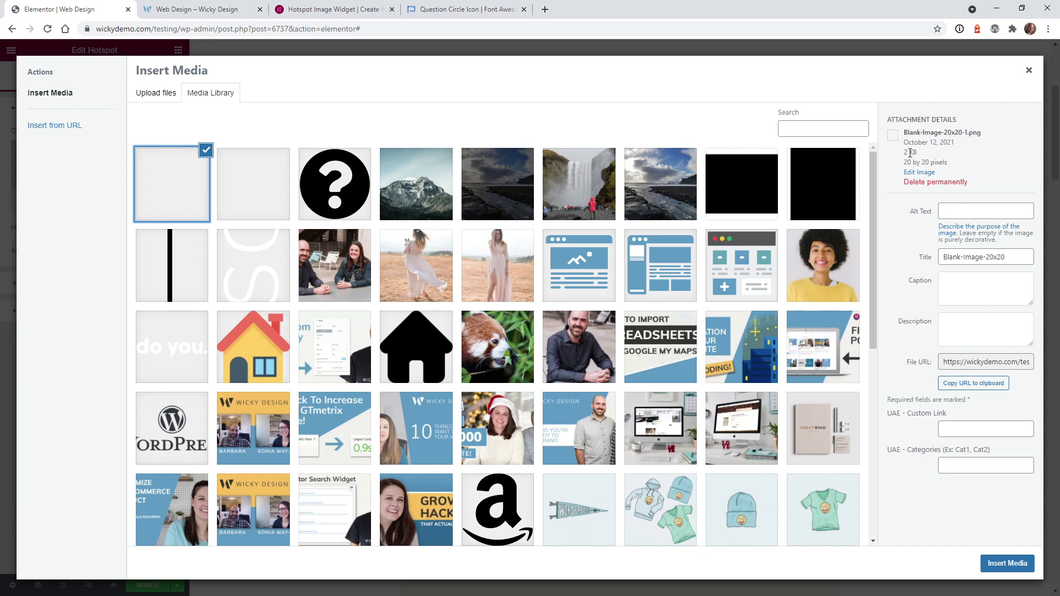
left_click(995, 566)
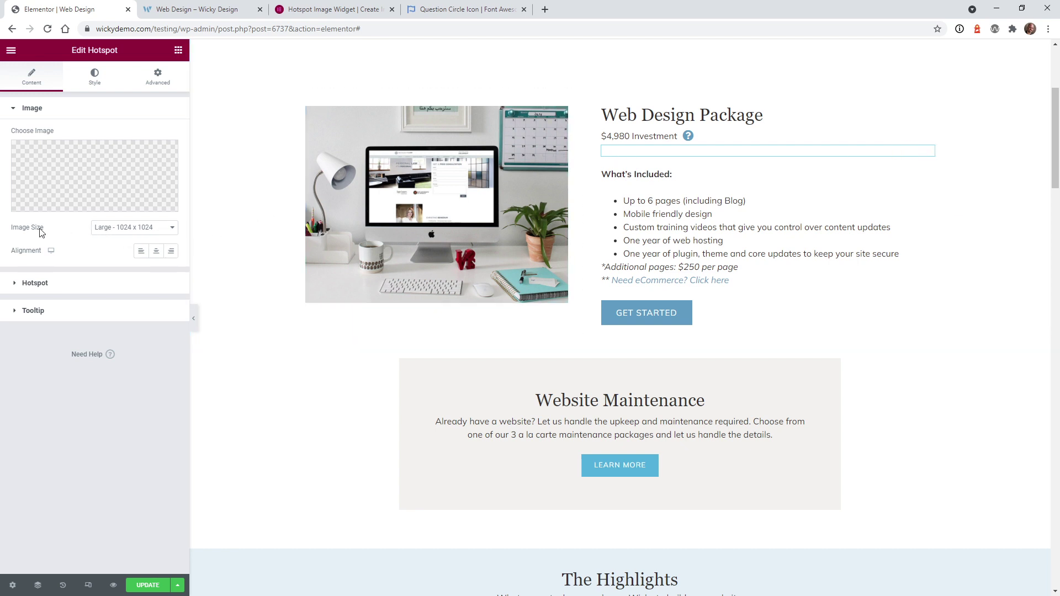
left_click(124, 228)
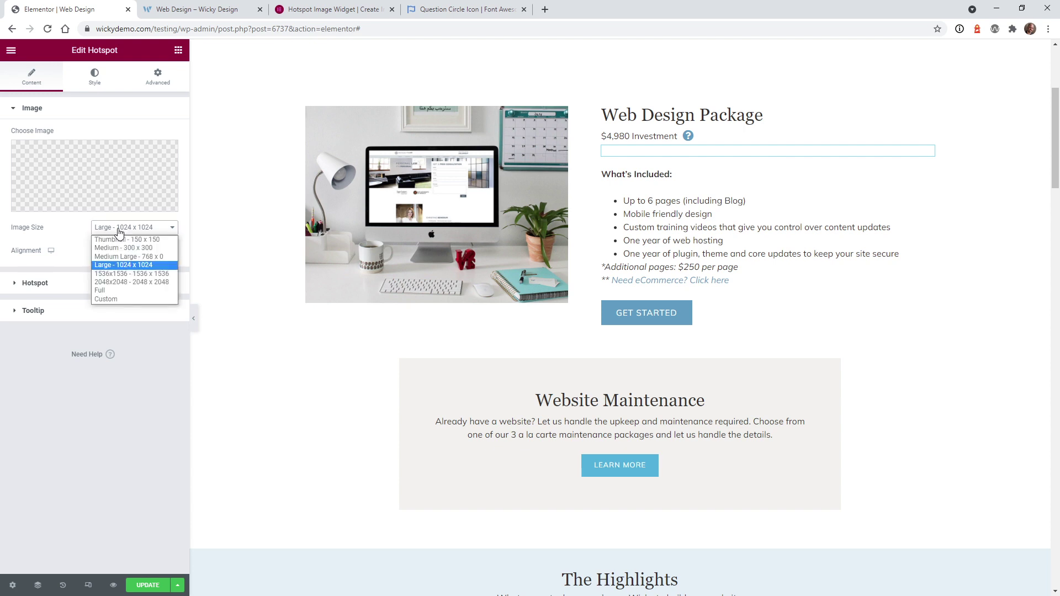
left_click(102, 290)
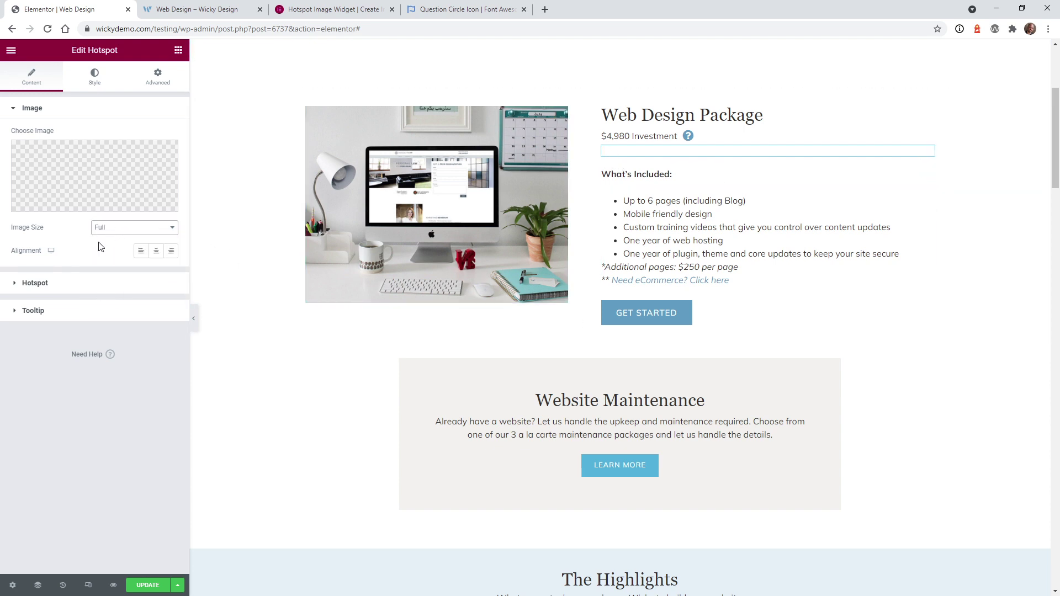
Step: Give hotspot Item #1 the solid question-circle icon from the icon library, filtering the icons by "que"
left_click(70, 285)
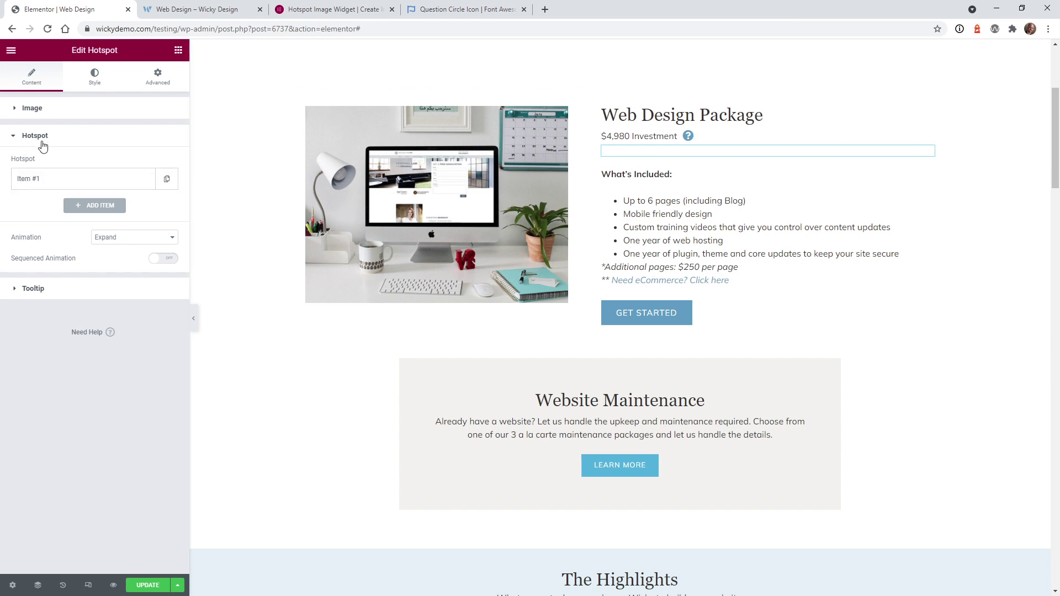
left_click(29, 179)
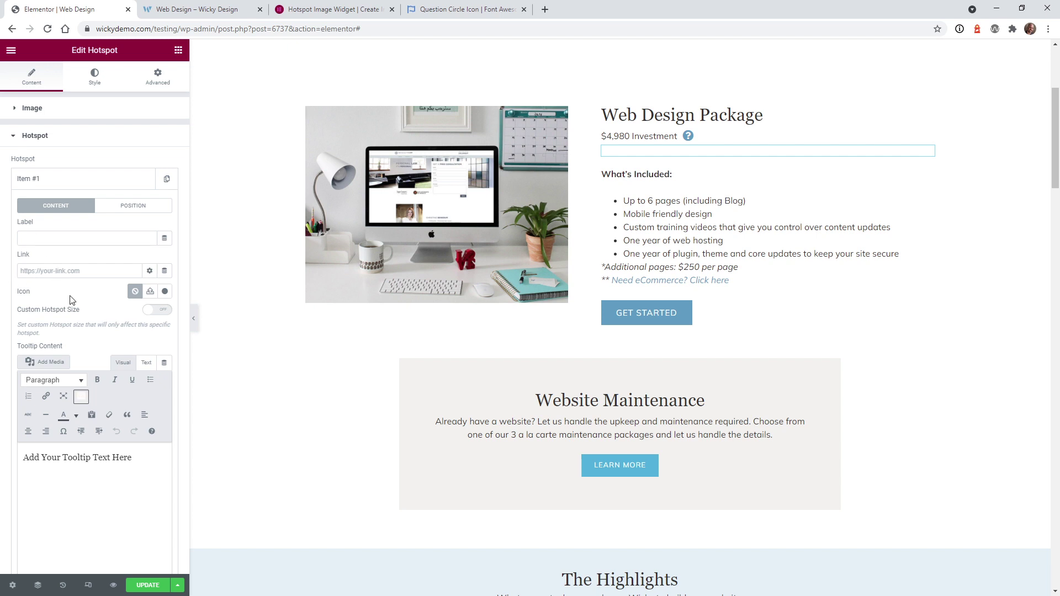
left_click(164, 292)
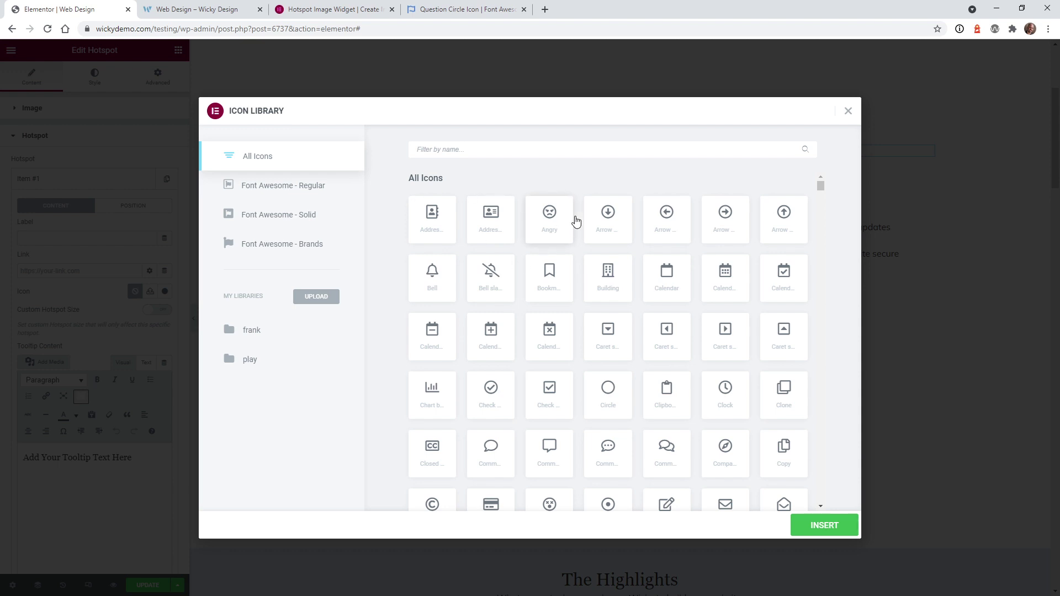
type("que")
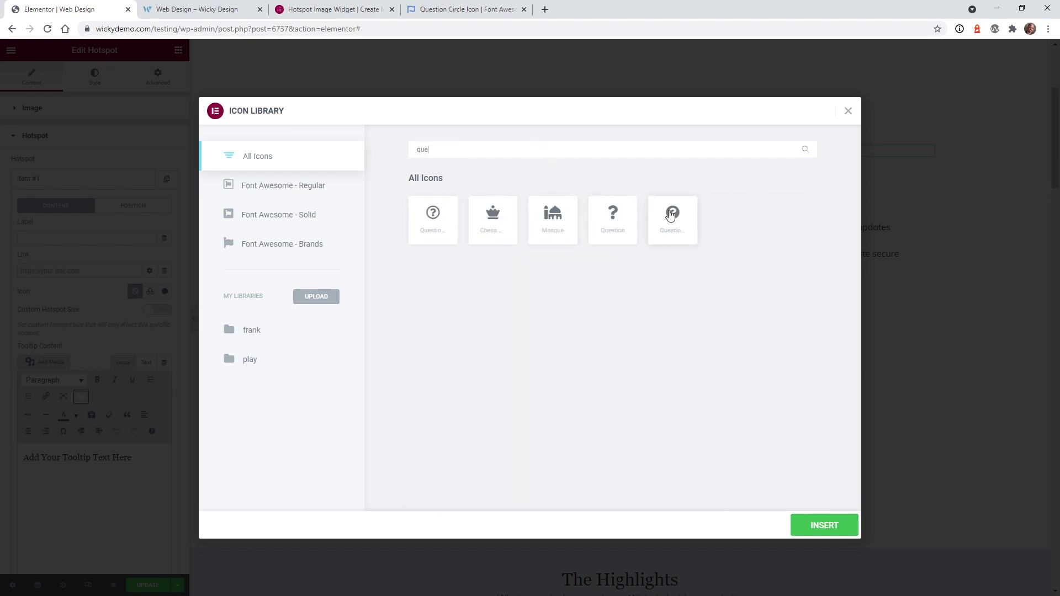
left_click(673, 220)
left_click(818, 529)
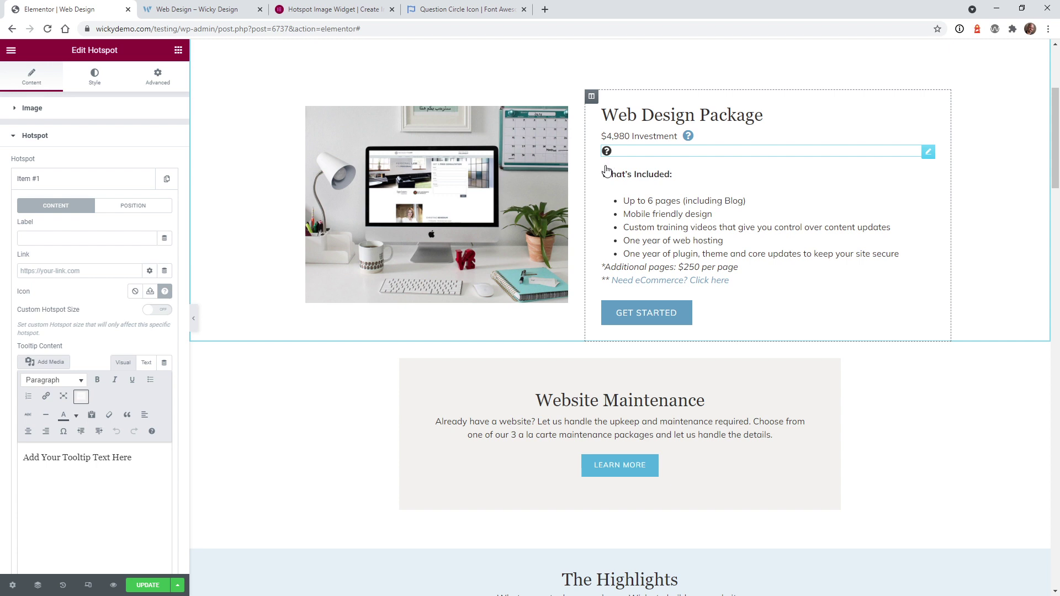
Step: View the solid question-circle icon page on Font Awesome and return to the Elementor editor
left_click(480, 10)
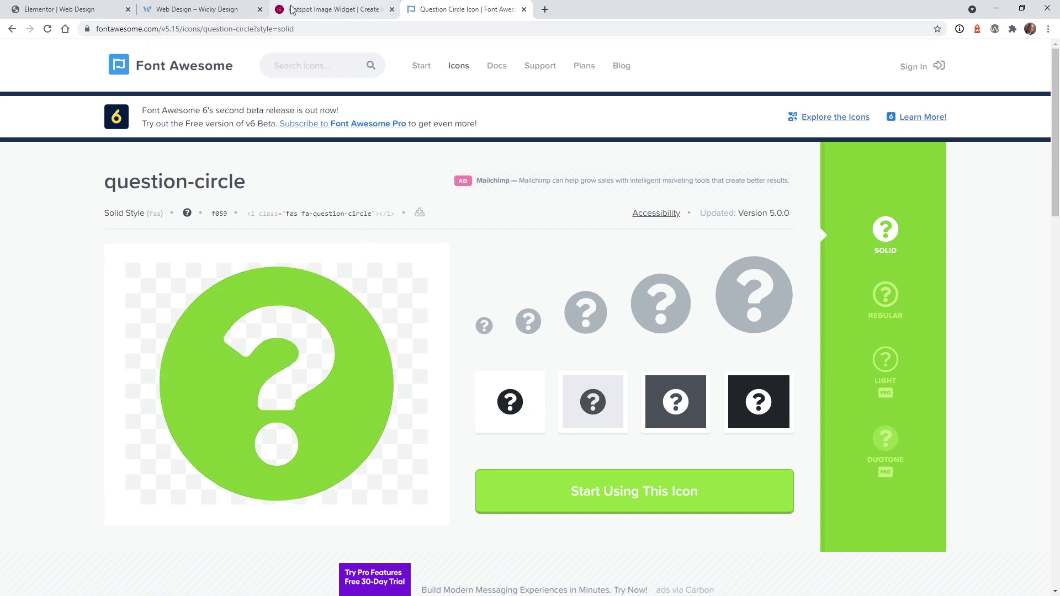
left_click(331, 9)
left_click(196, 9)
left_click(82, 9)
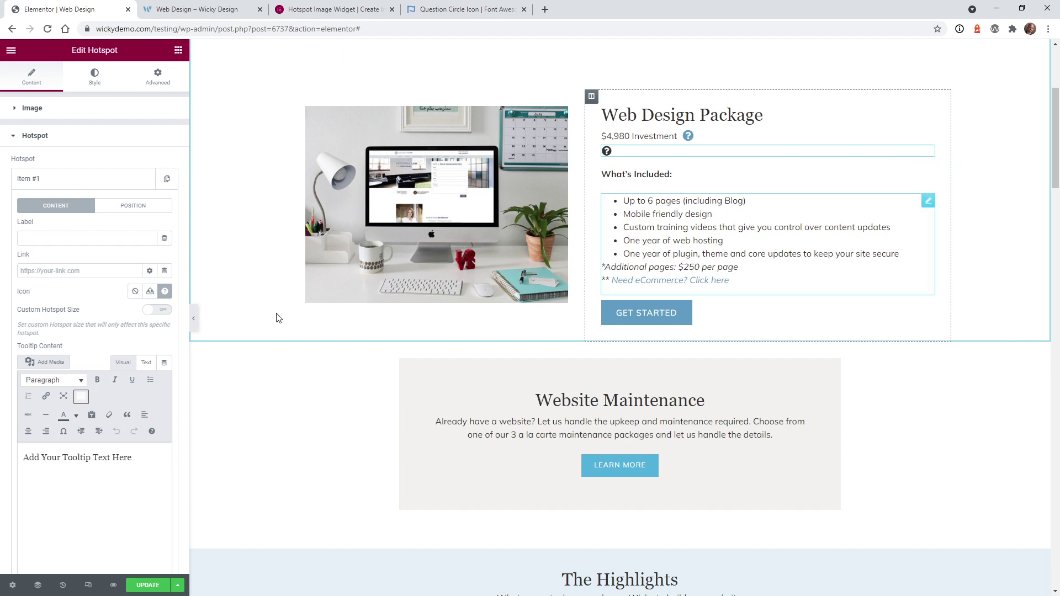
Step: Replace hotspot Item #1's icon with question-circle-solid.svg from the media library
left_click(151, 292)
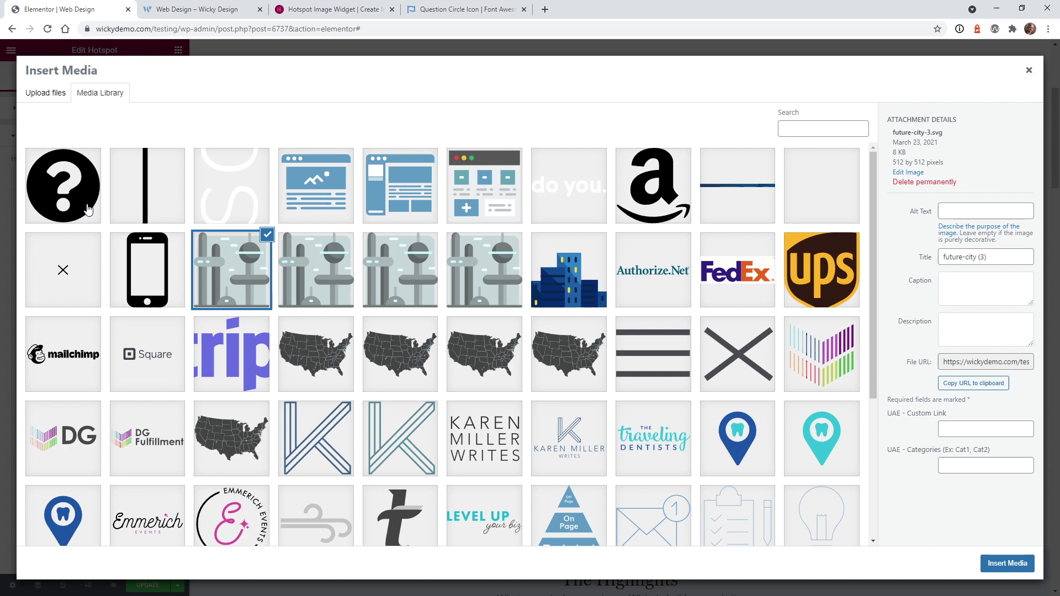
left_click(88, 209)
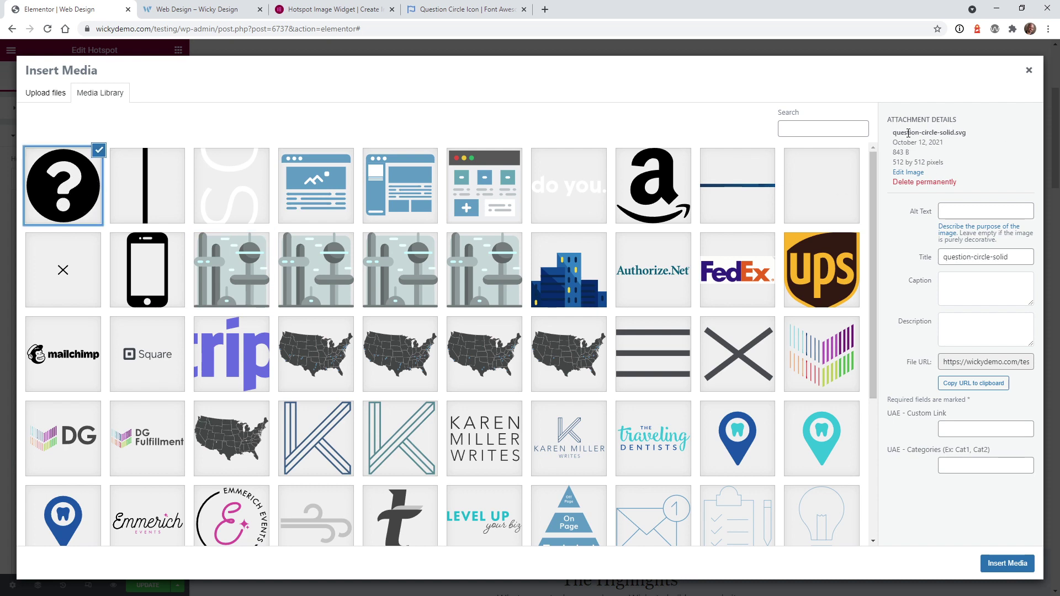
left_click(1008, 565)
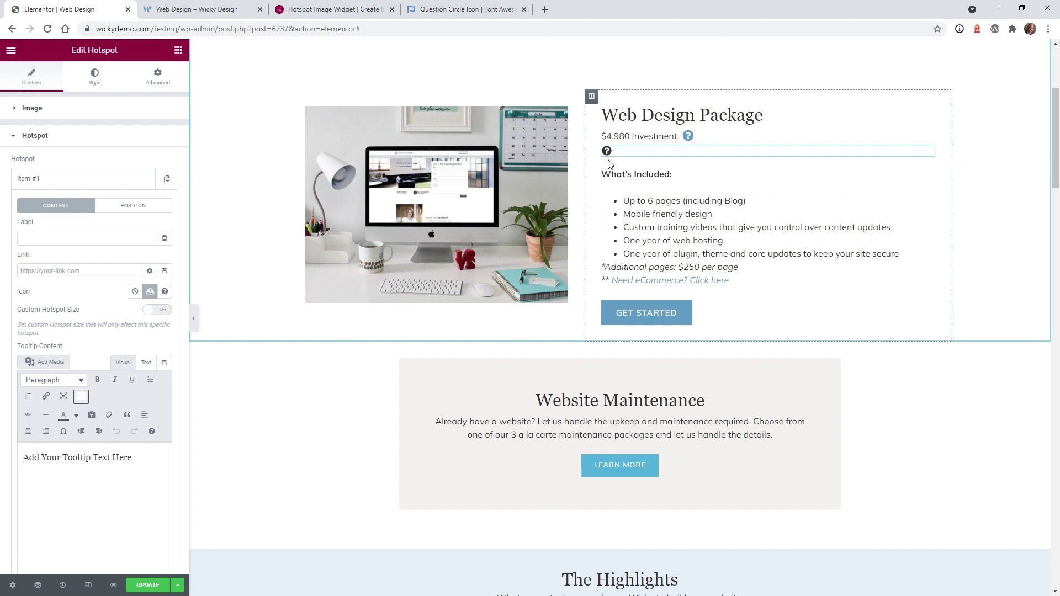
Step: Set the hotspot's tooltip trigger to Hover and preview it on the question-mark icon
left_click(77, 142)
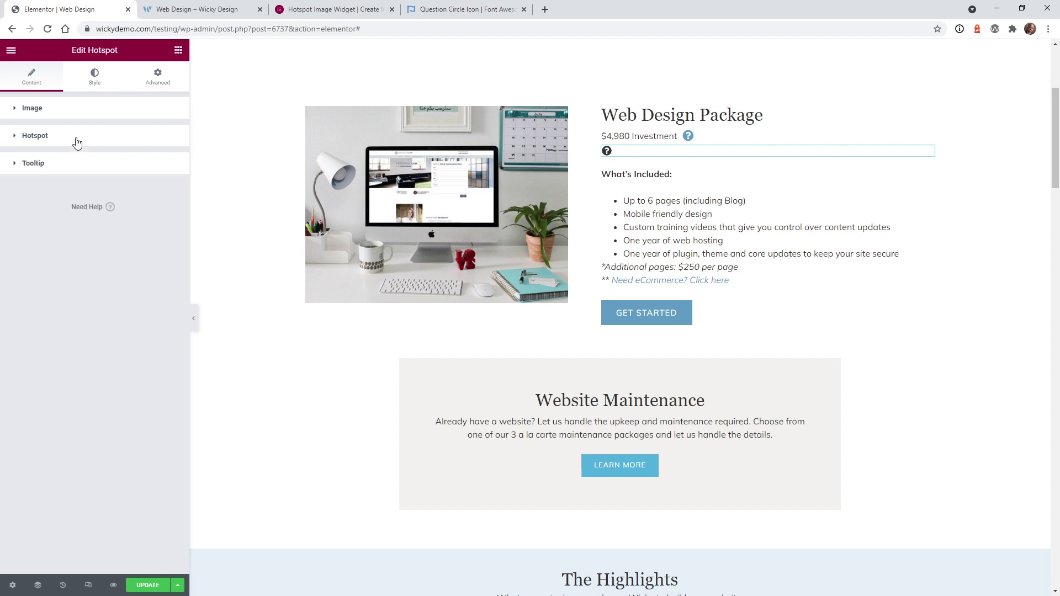
left_click(37, 166)
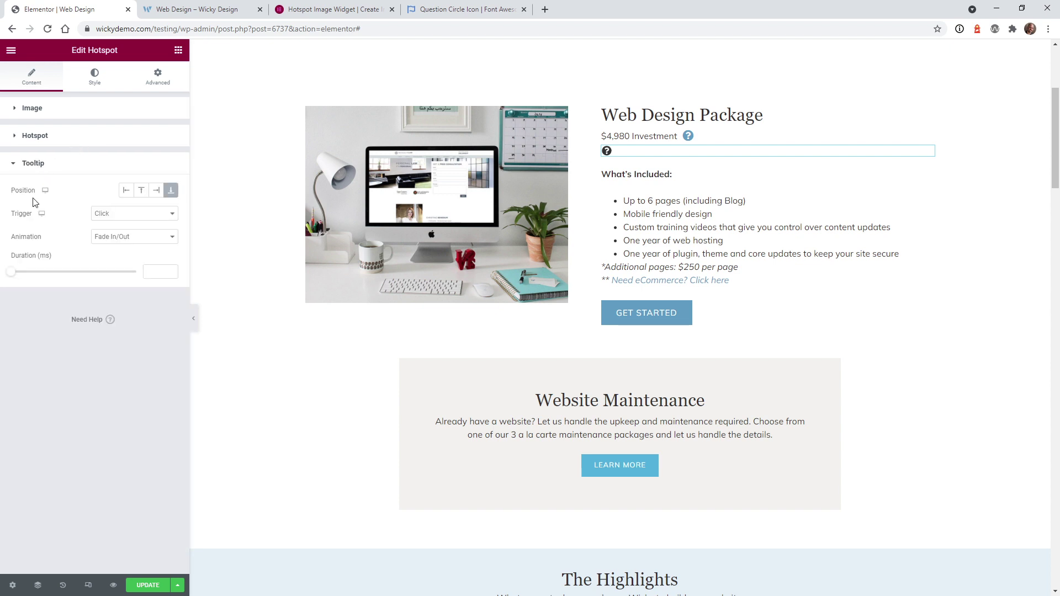
left_click(99, 216)
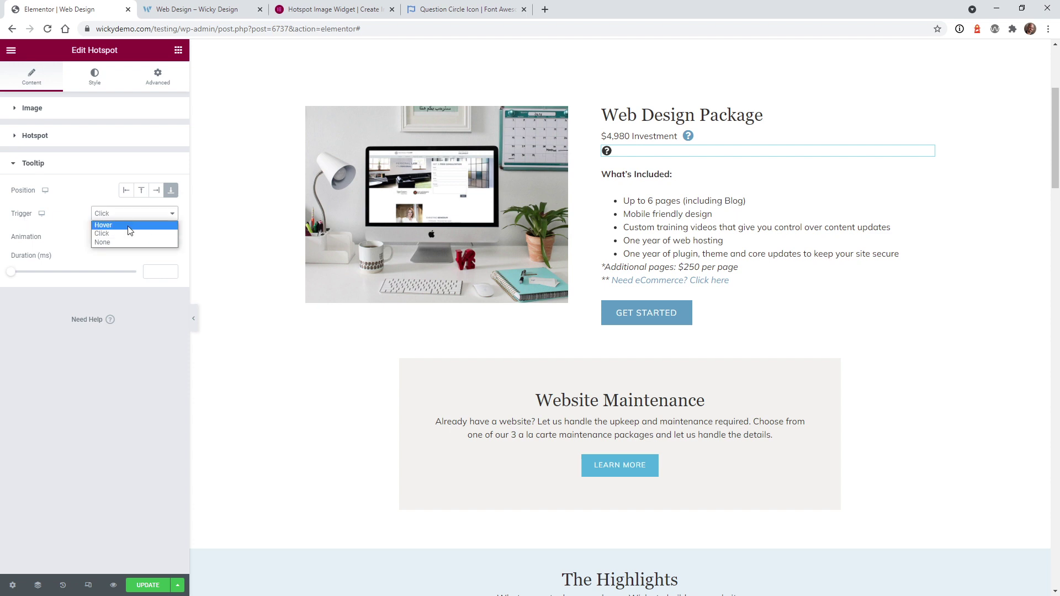
left_click(108, 225)
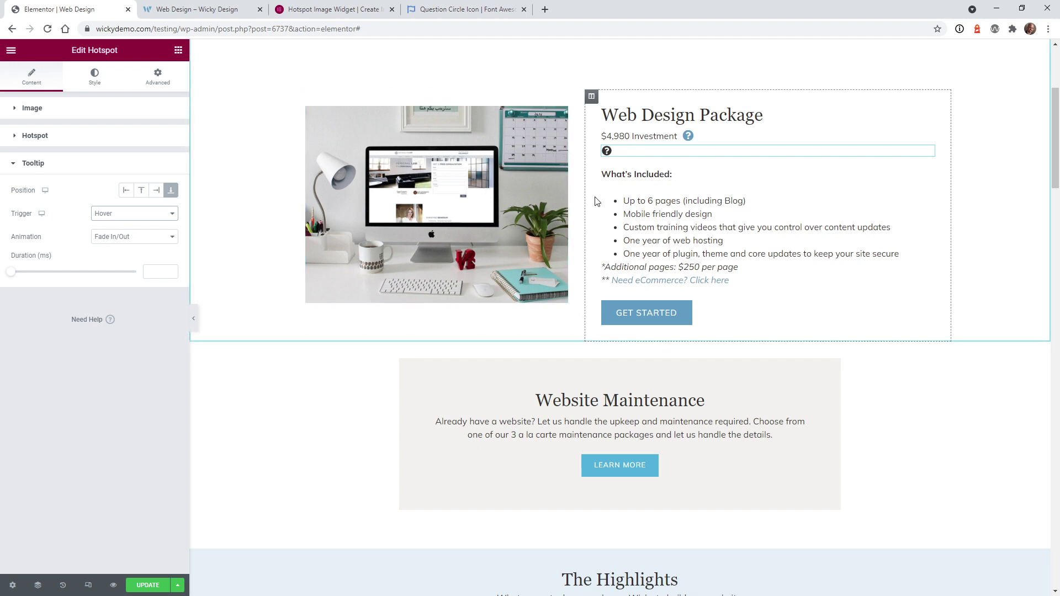
mouse_move(607, 155)
Step: Open hotspot Item #1 and select the placeholder text in its tooltip content
left_click(91, 143)
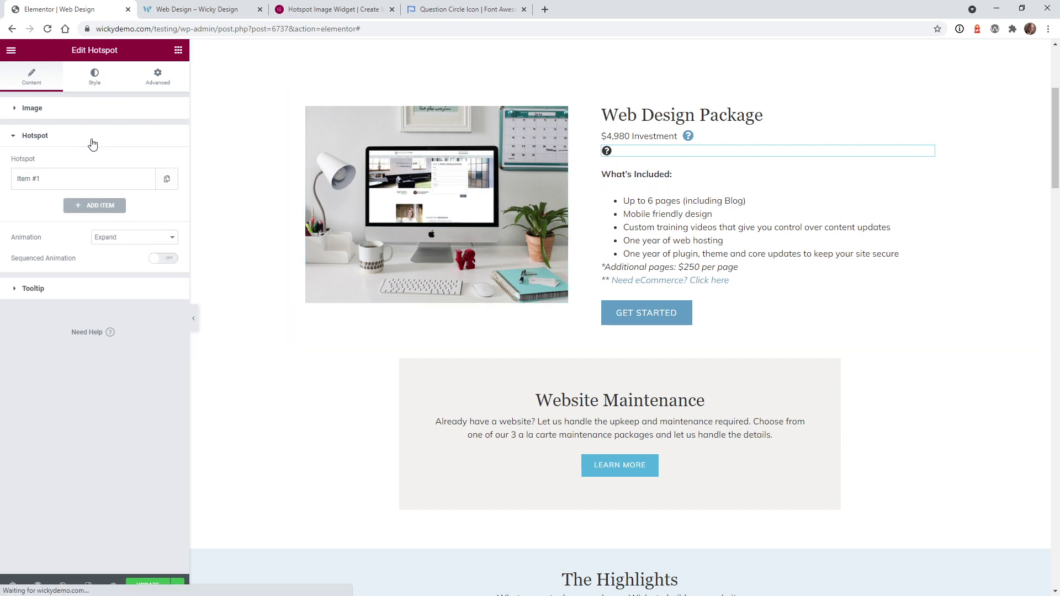
left_click(41, 186)
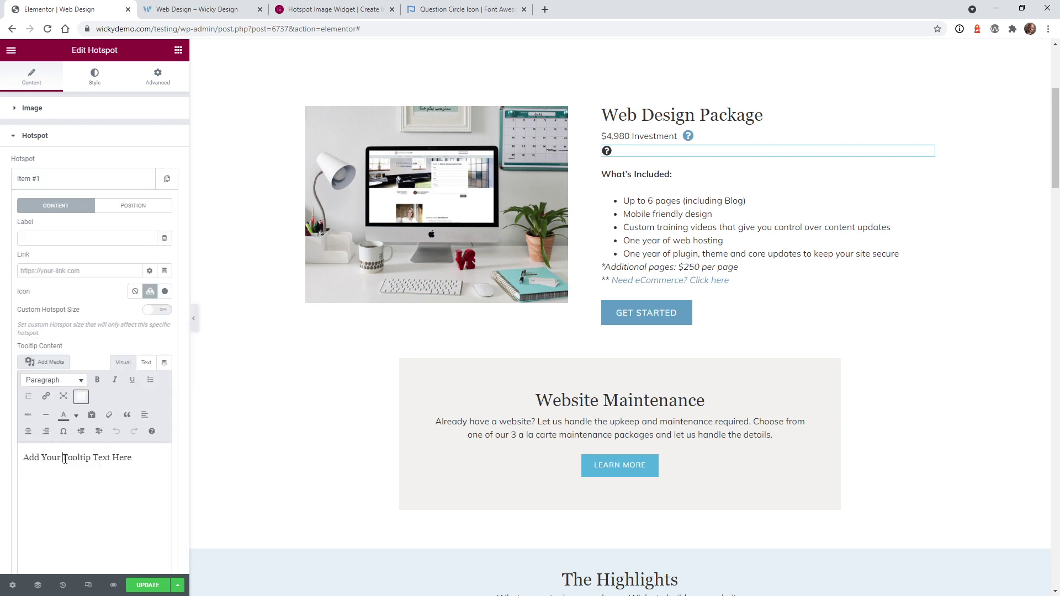
left_click_drag(143, 462, 19, 450)
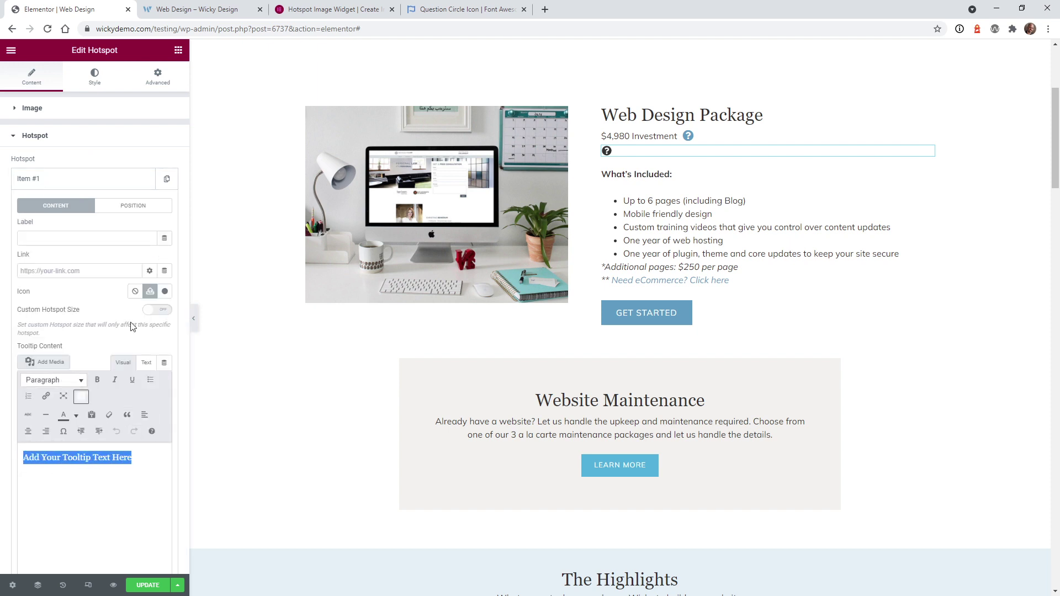
left_click(78, 136)
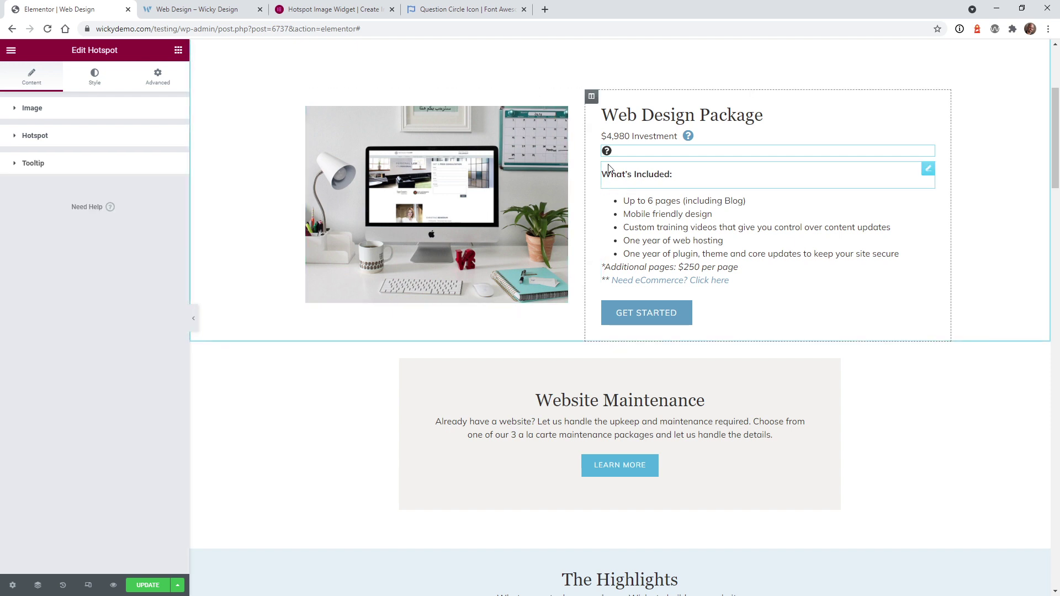
Step: Style the tooltip with white text and the global Primary blue as its box color
left_click(94, 77)
left_click(87, 166)
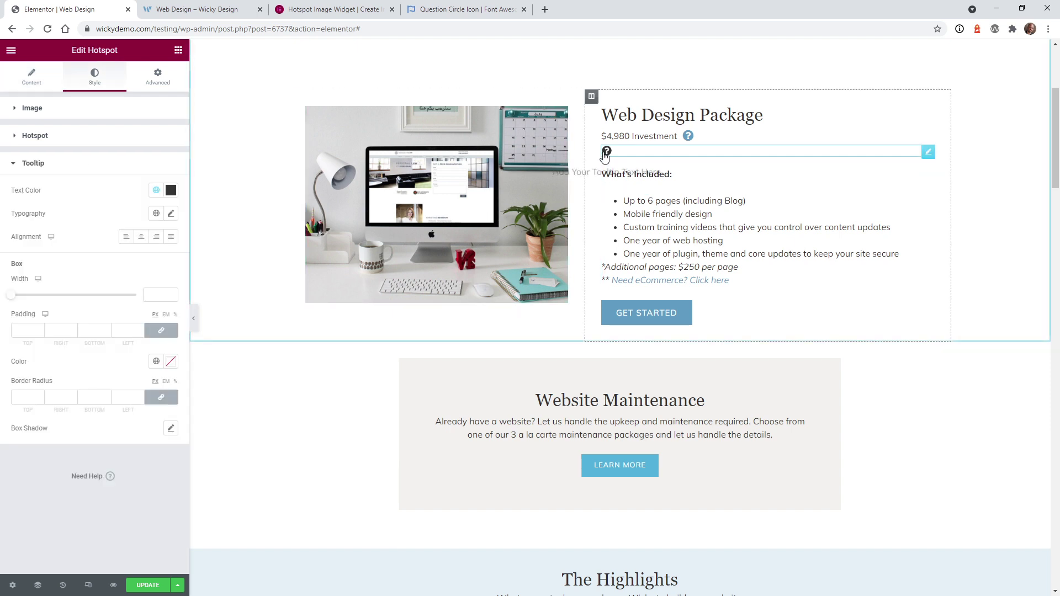
mouse_move(691, 143)
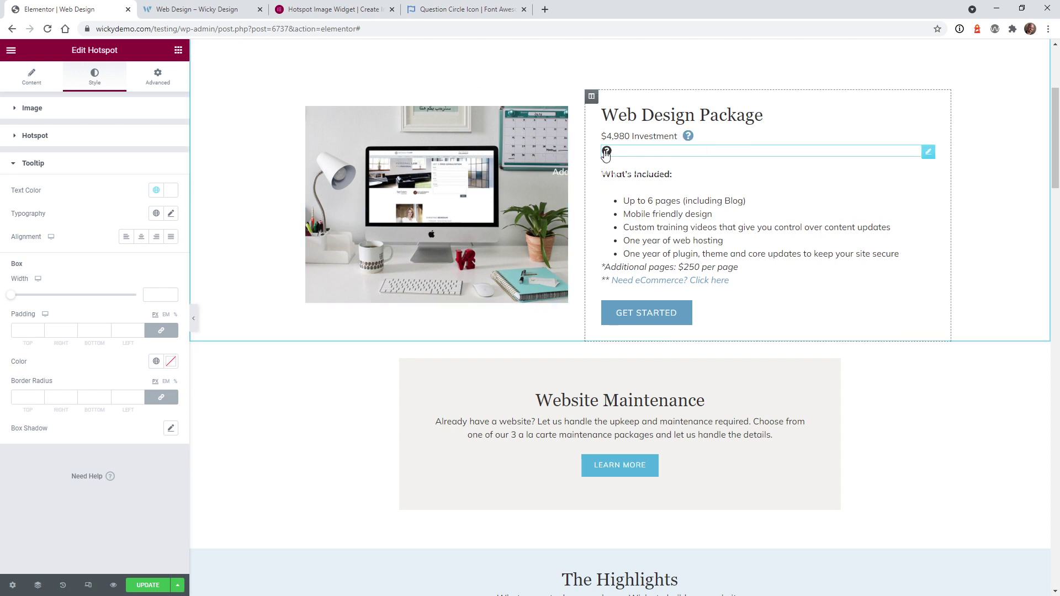
left_click(171, 363)
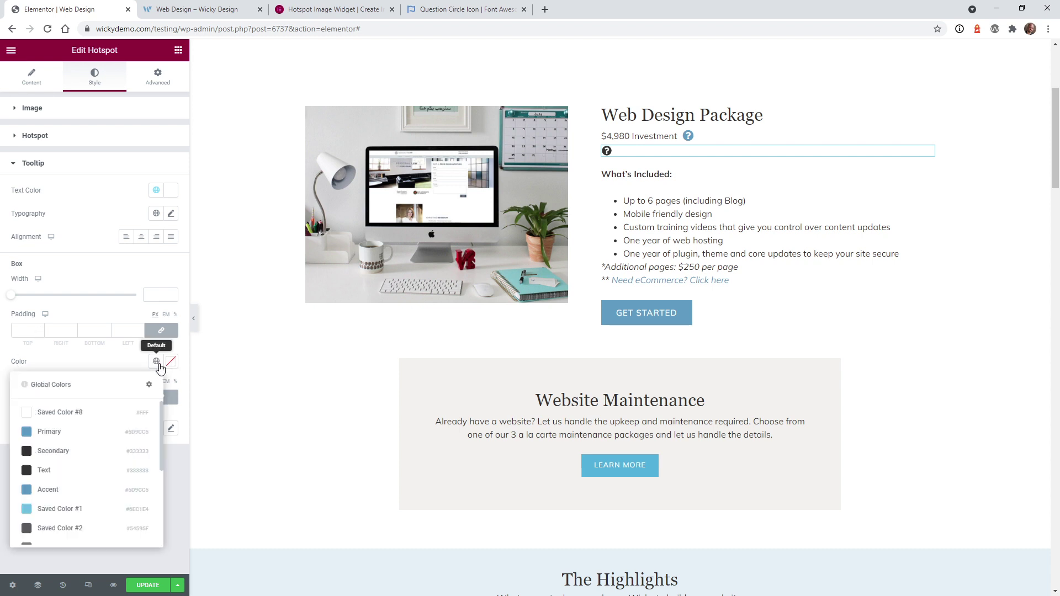
left_click(76, 440)
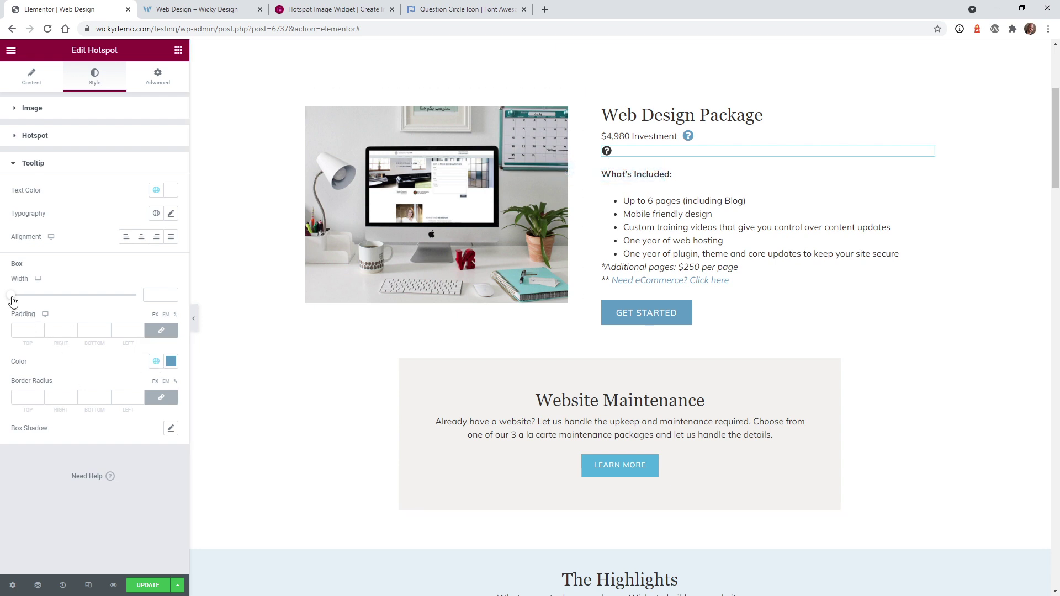
Step: Try a tooltip box width of 510 px, preview it, and clear the width value
left_click_drag(13, 301, 45, 308)
left_click(607, 156)
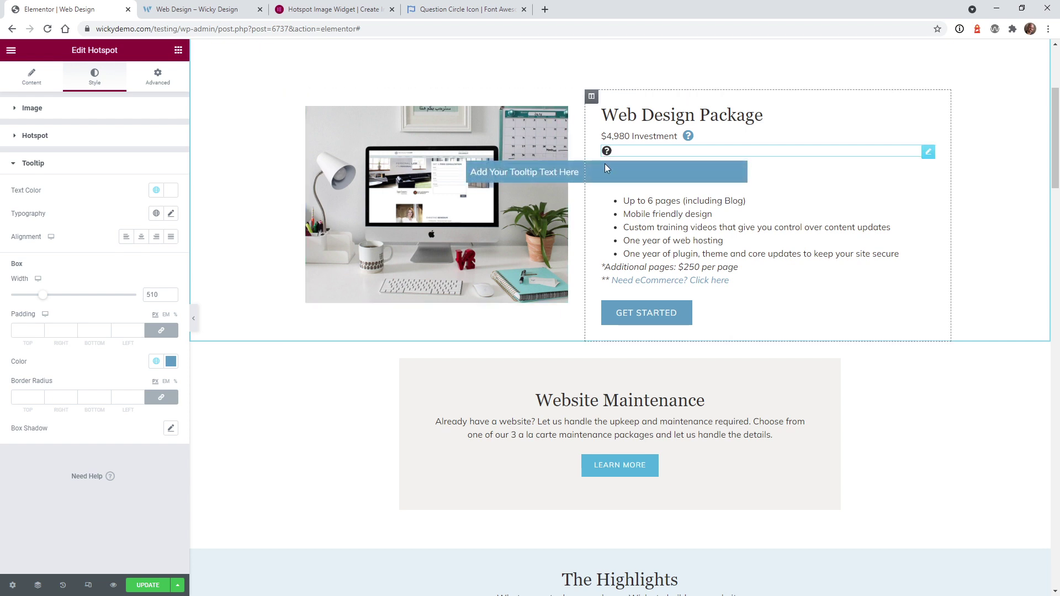
left_click_drag(158, 295, 133, 294)
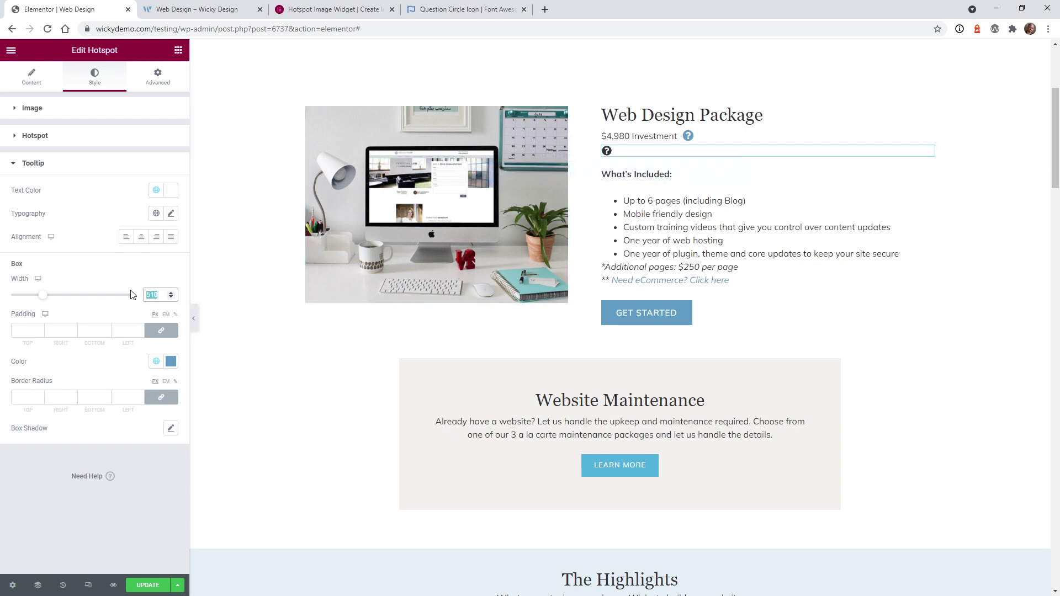
key("BackSpace")
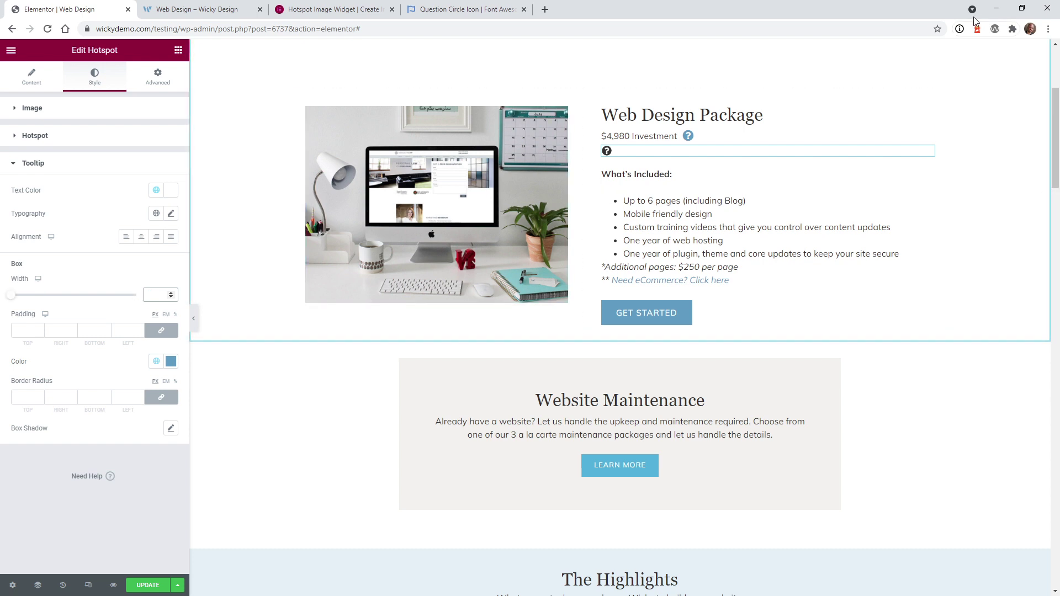
mouse_move(608, 158)
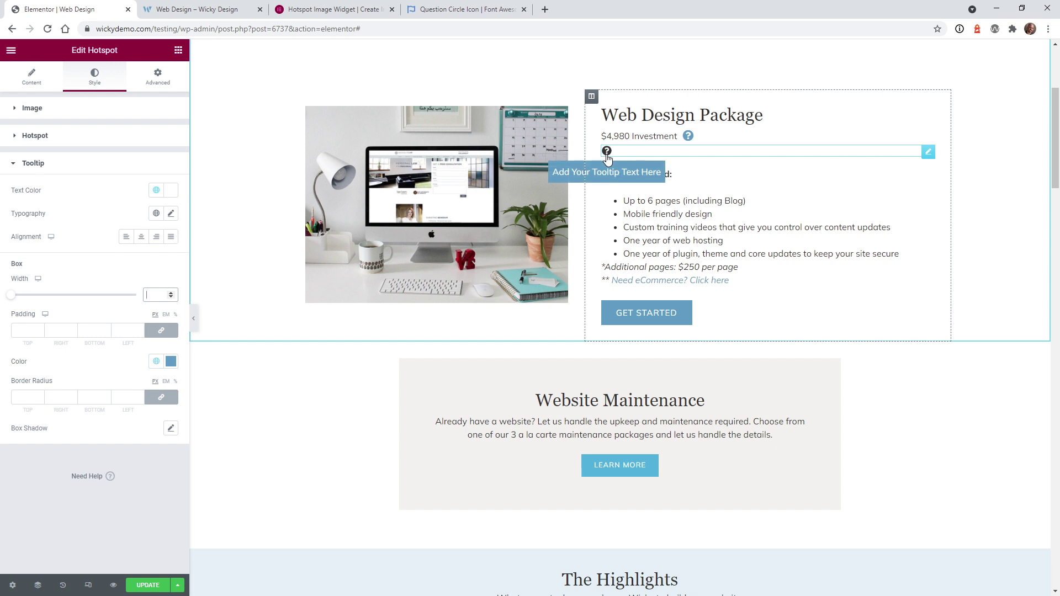
Step: Add a box shadow to the tooltip with horizontal 5, vertical 0, blur 10 and spread 0
left_click(170, 429)
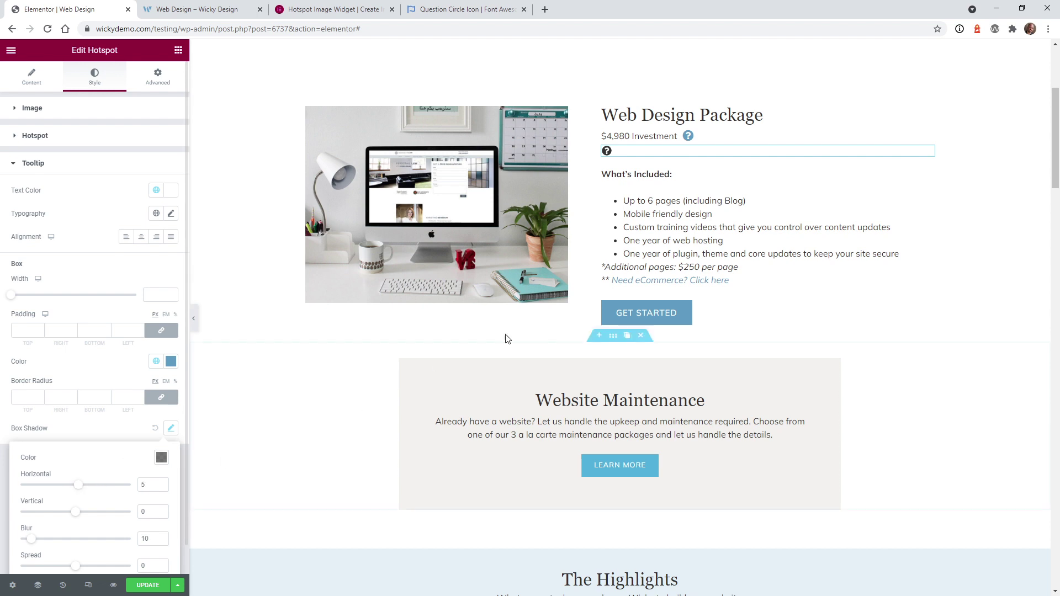
mouse_move(607, 153)
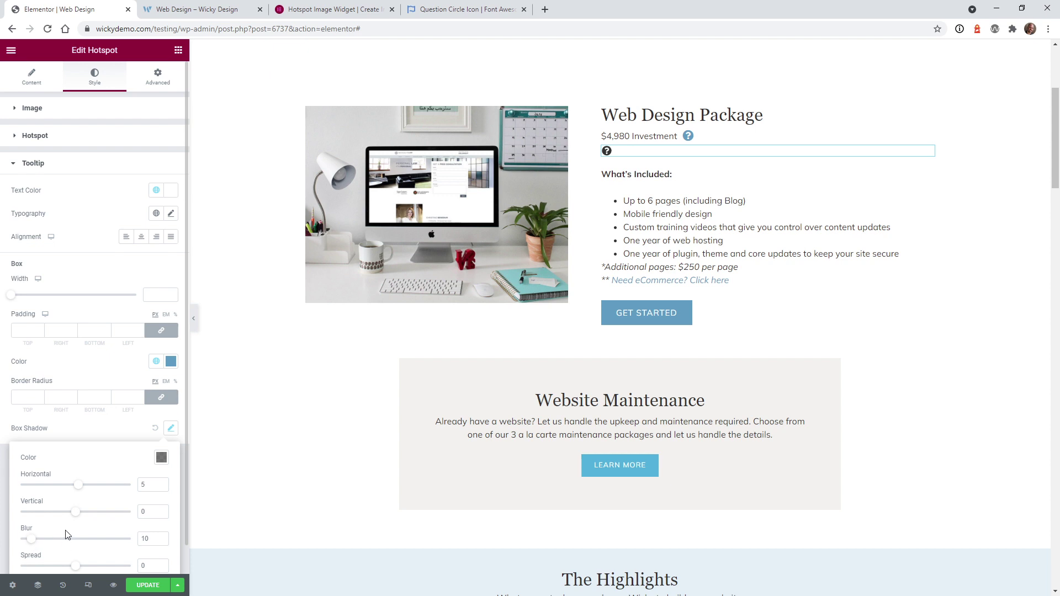
scroll(66, 543, "down", 1)
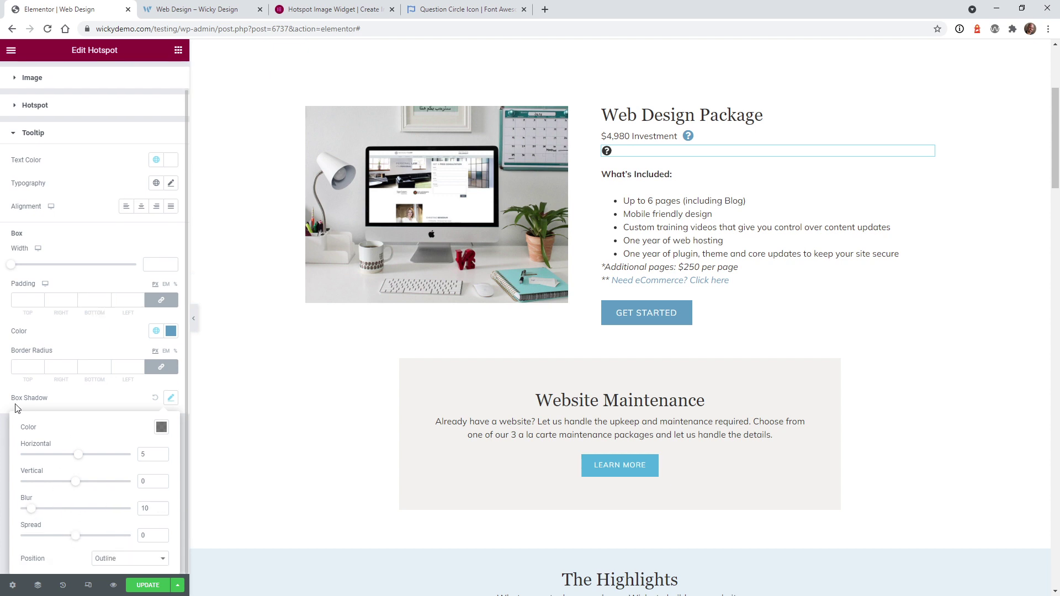
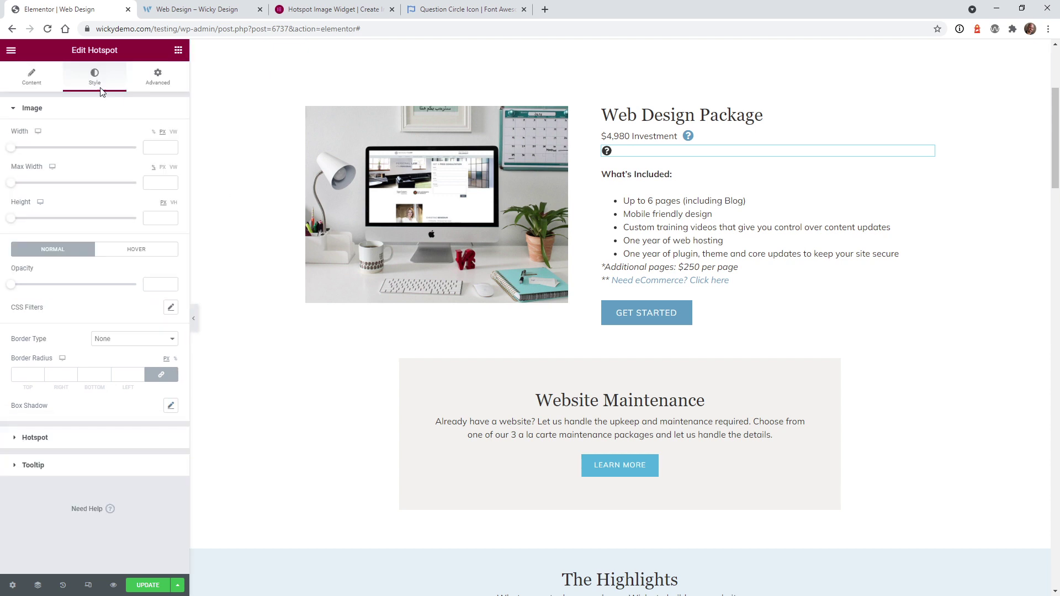
Step: Set the hotspot image's width to 20 px in the widget's image style
left_click(31, 77)
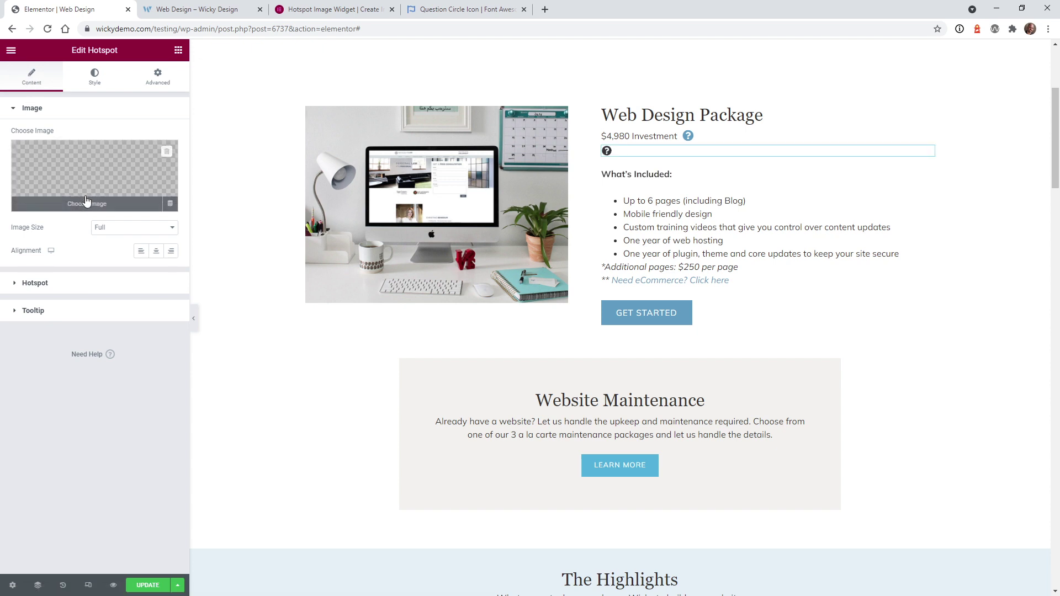
left_click(96, 80)
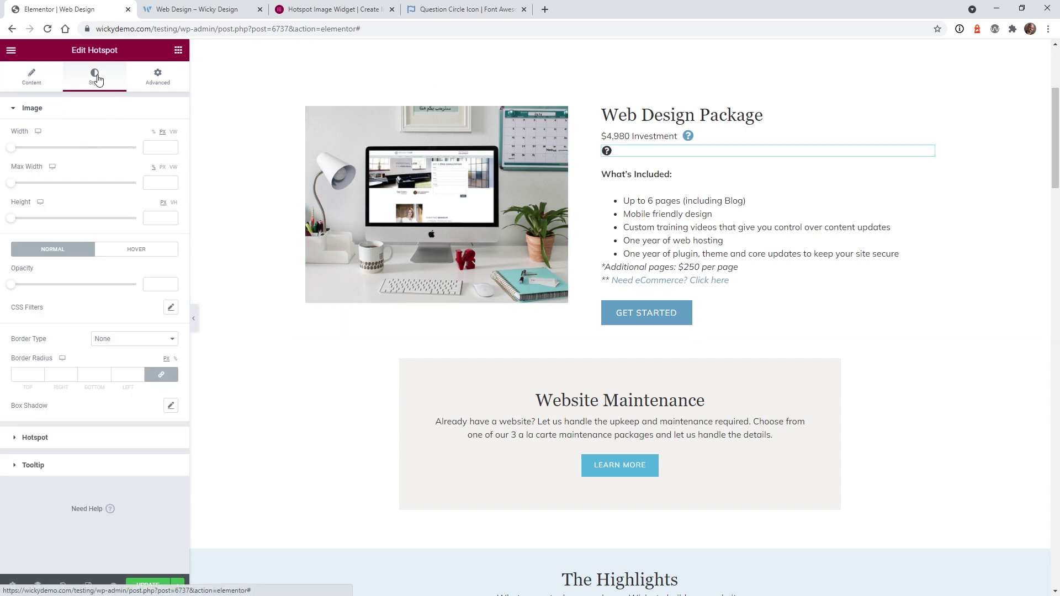
left_click(156, 144)
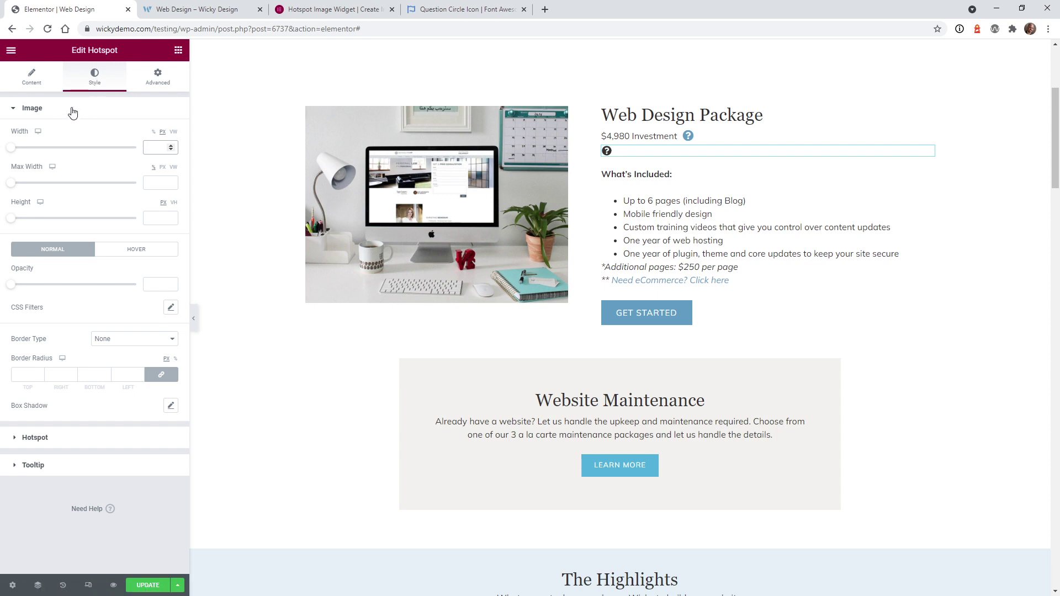
type("20")
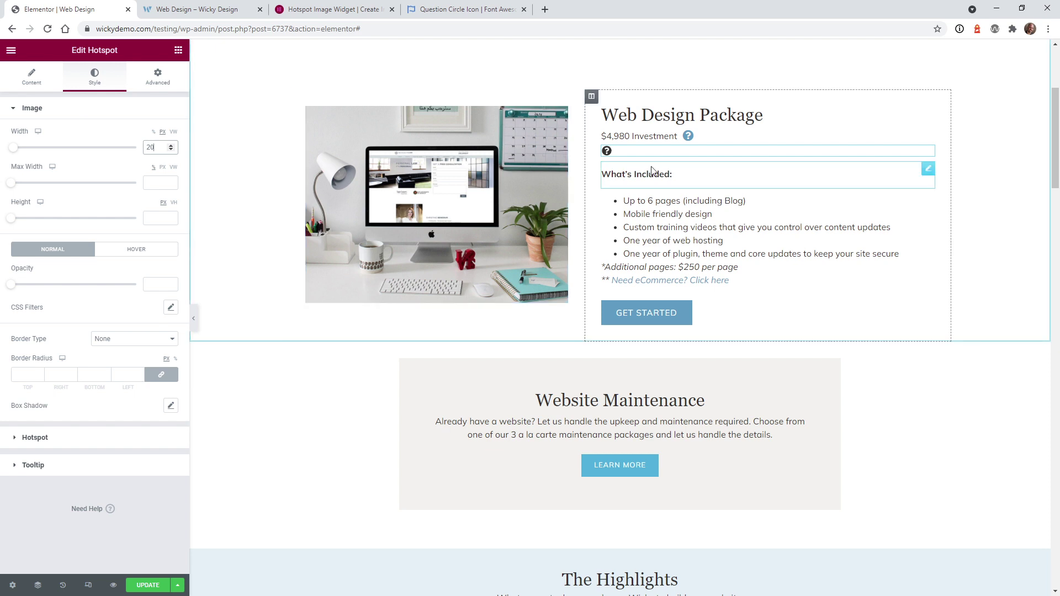
Step: Set the hotspot icon's size to 20 px in the hotspot style and preview the tooltip
left_click(63, 442)
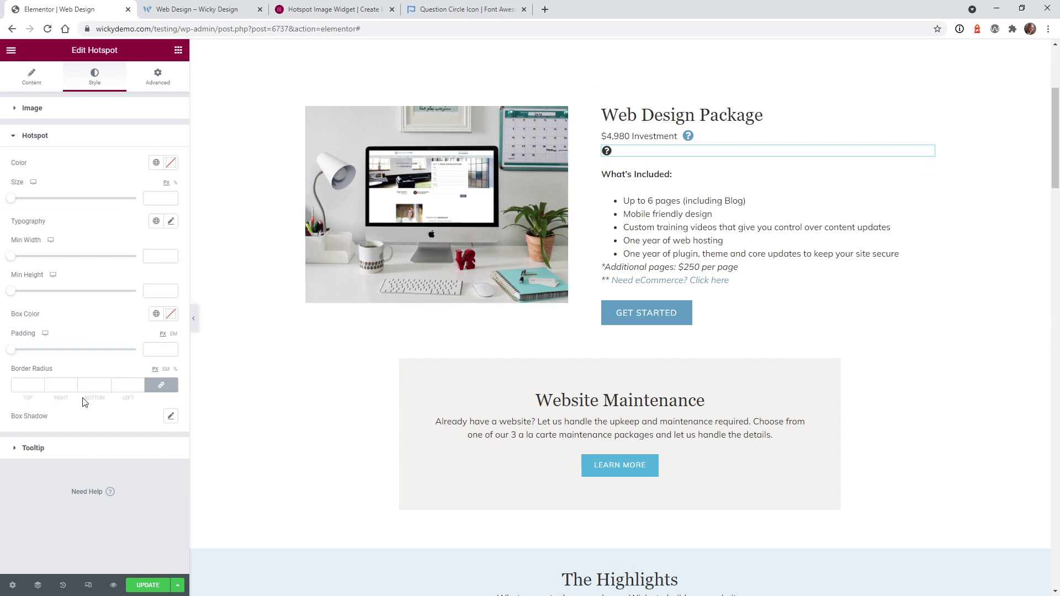
left_click(153, 200)
type("20")
mouse_move(610, 156)
Step: Try larger hotspot icon sizes of 85, 123 and 33 px, resetting the size to 20 px
left_click_drag(21, 204, 49, 205)
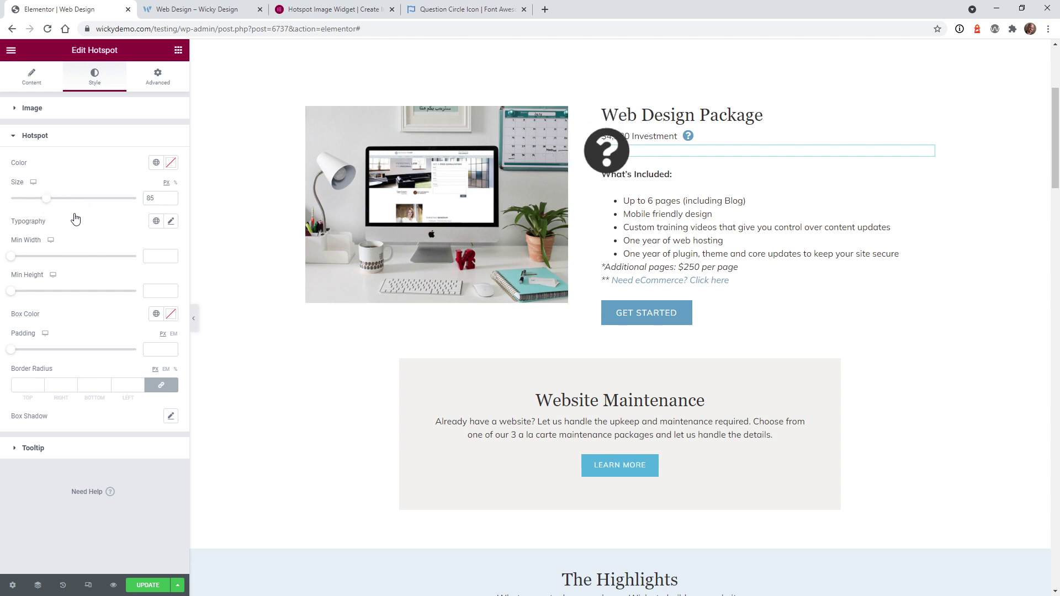
double_click(155, 199)
type("123")
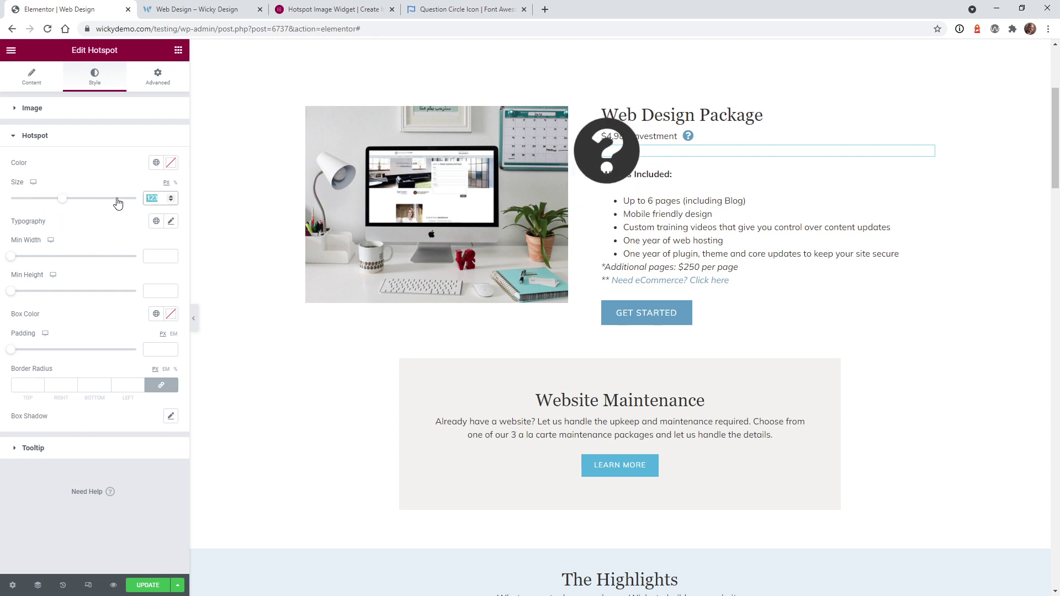
type("20")
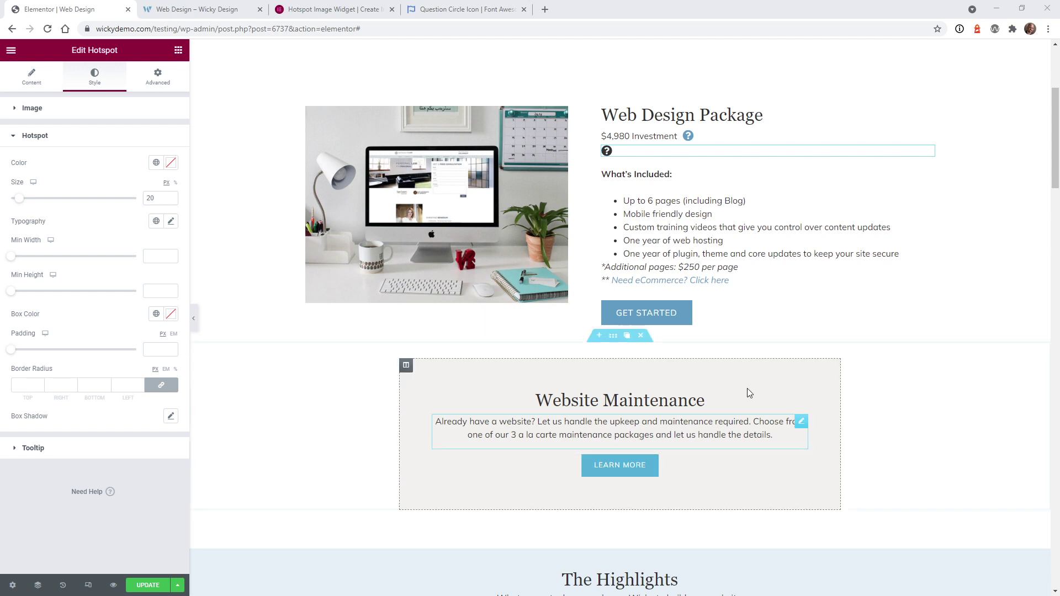
mouse_move(616, 157)
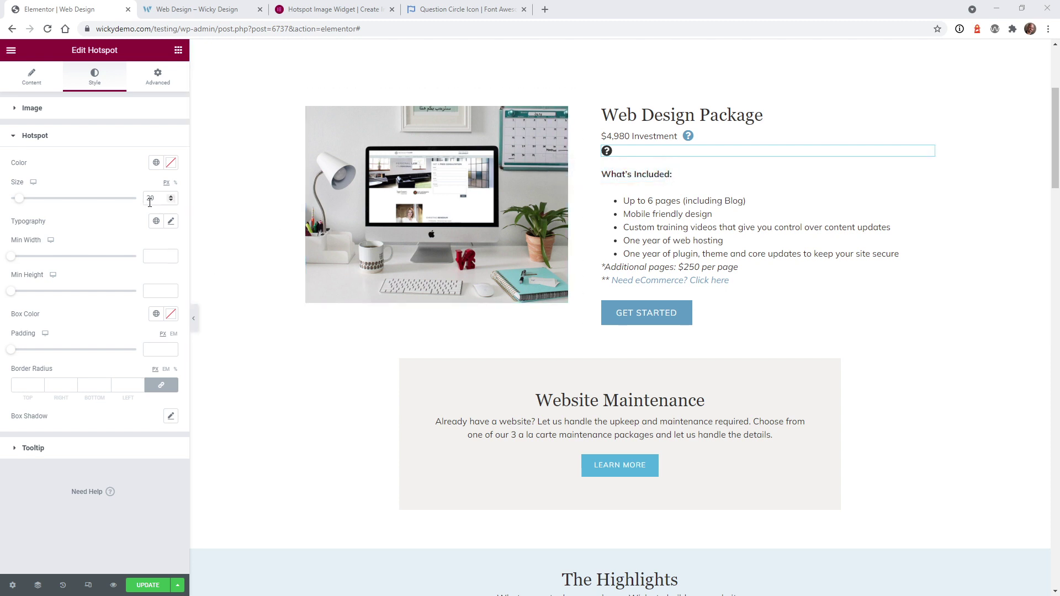
left_click_drag(20, 200, 25, 203)
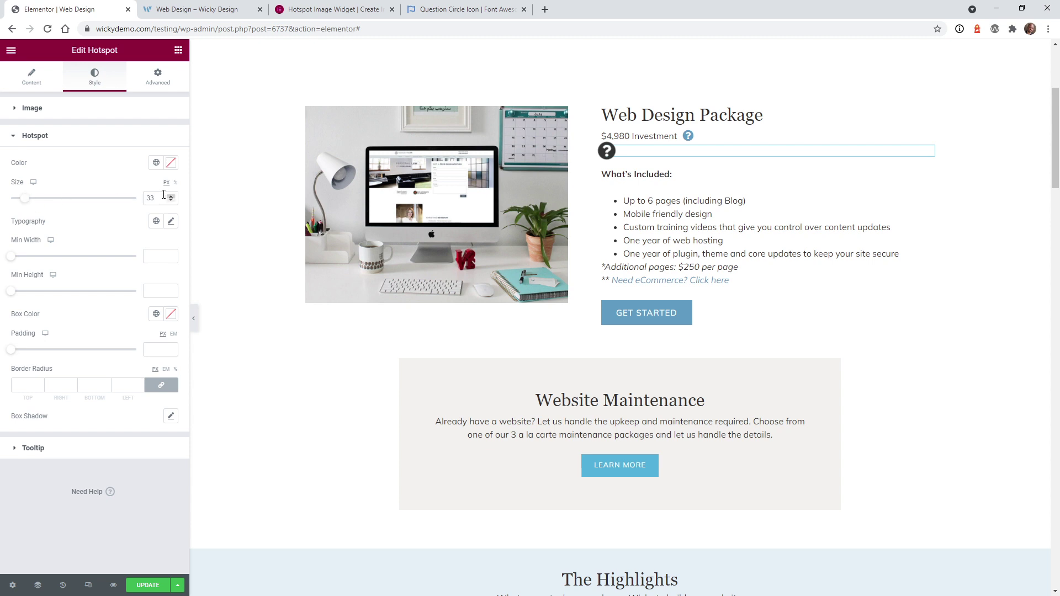
left_click_drag(164, 194, 138, 196)
type("20")
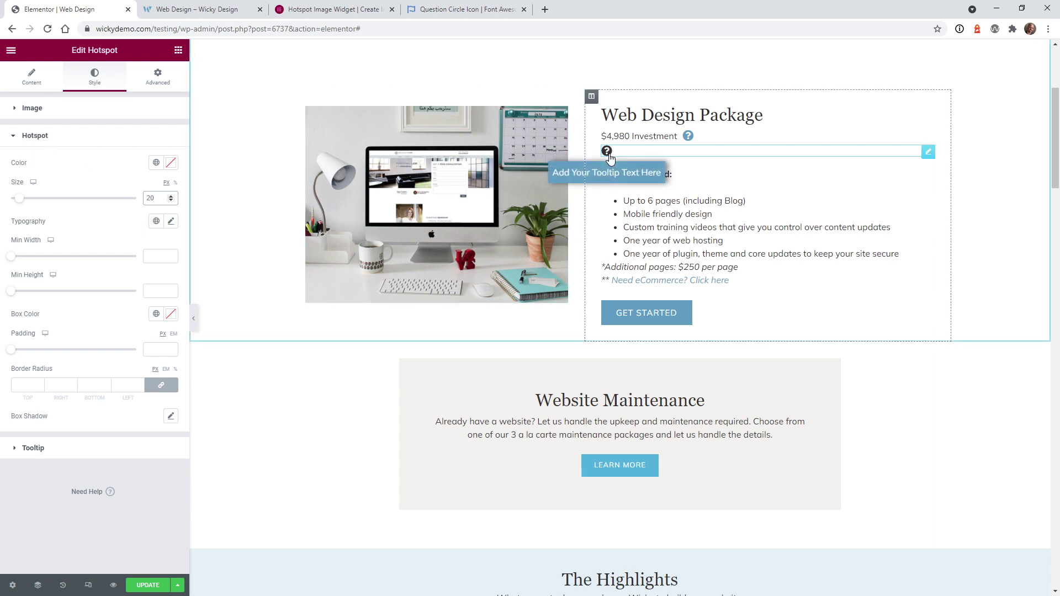
Step: Check the solid question-circle icon on the Font Awesome page and set the hotspot icon's color to the global Primary color
left_click(485, 10)
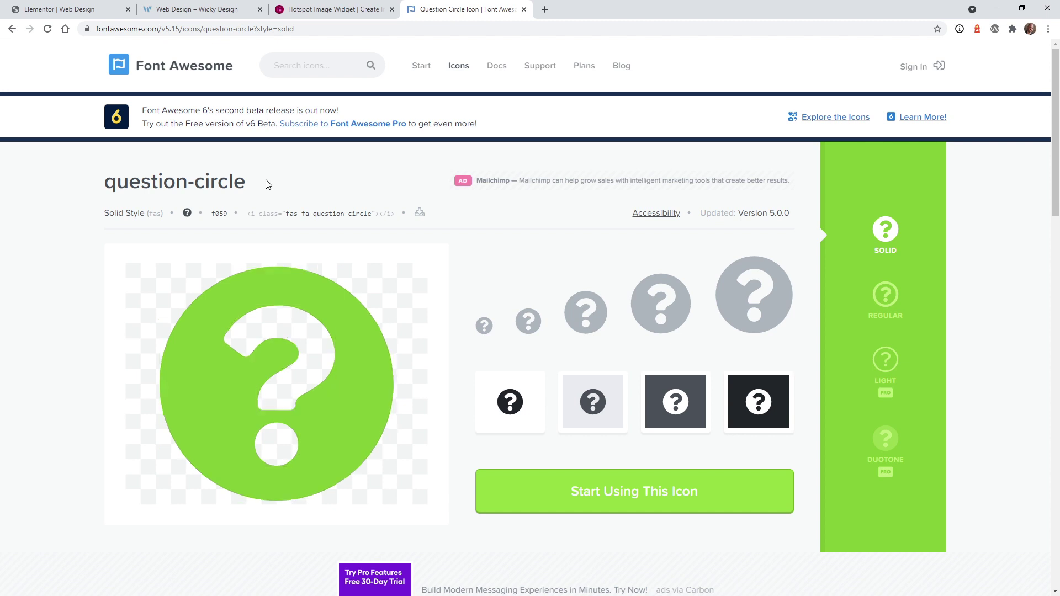
left_click(101, 7)
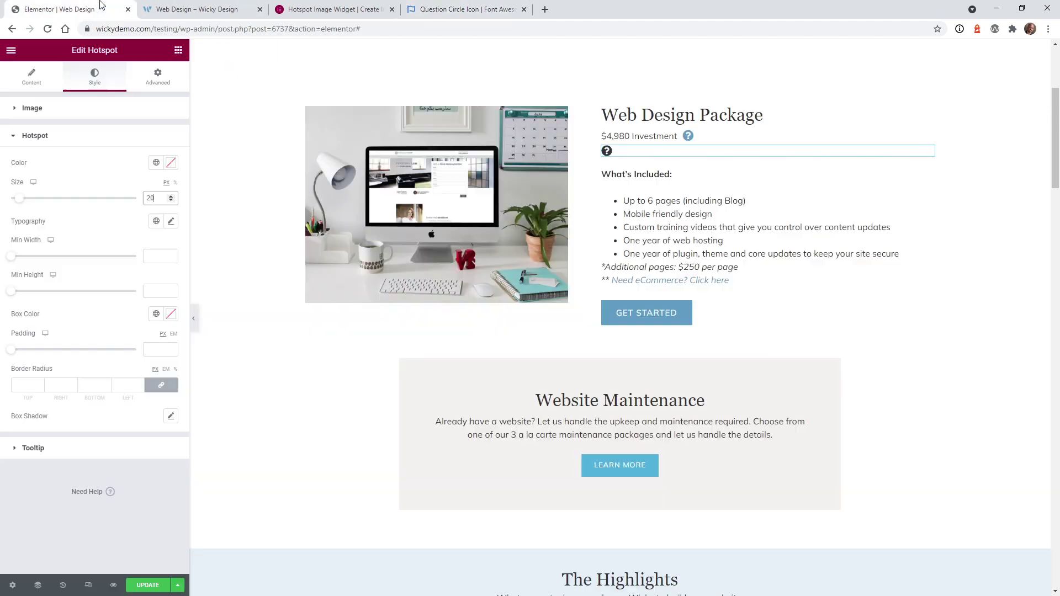
left_click(157, 165)
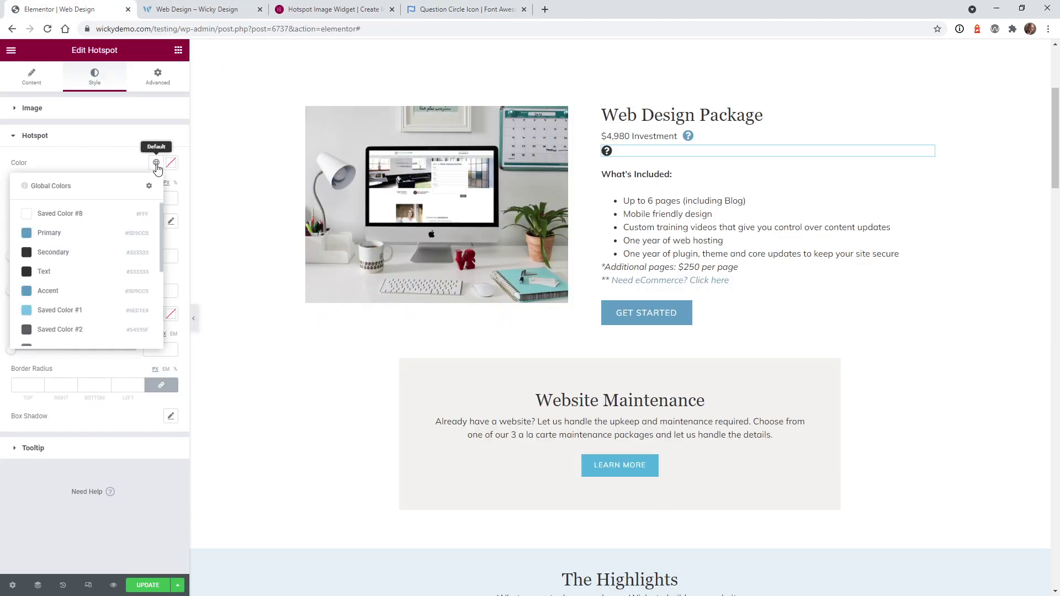
left_click(52, 241)
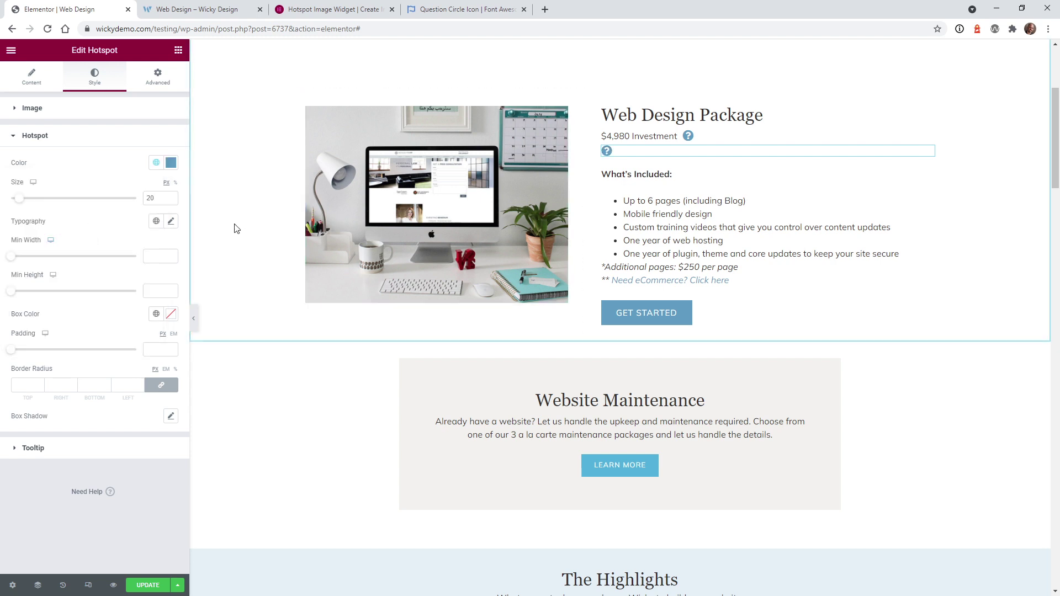
Step: Try a custom dark purple for the hotspot icon, restore the global Primary color, and preview the tooltip
left_click(175, 166)
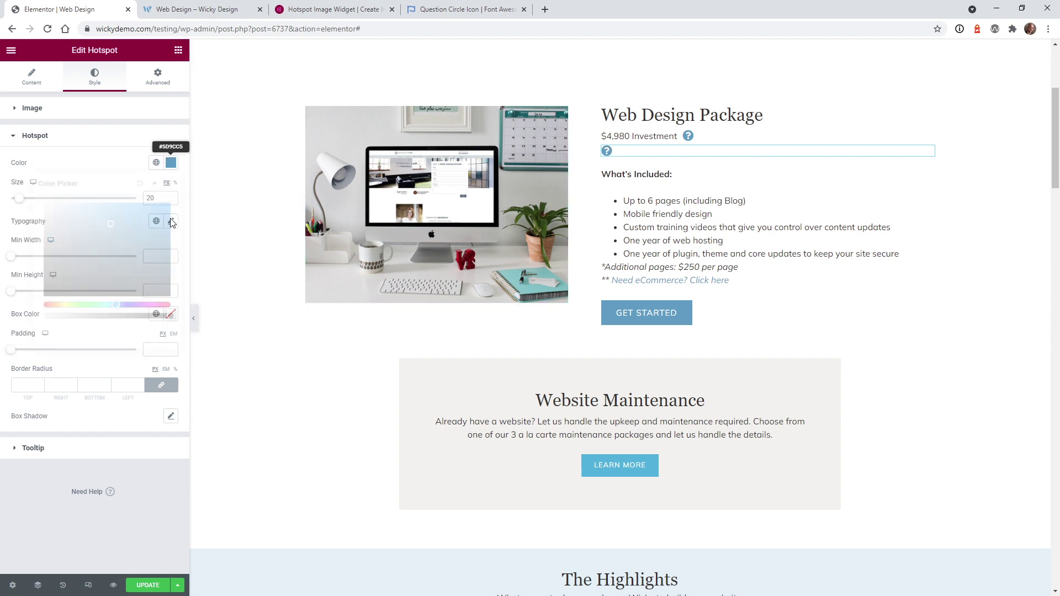
left_click(146, 304)
mouse_move(148, 238)
left_mouse_down()
mouse_move(134, 230)
mouse_move(90, 253)
mouse_move(99, 263)
left_mouse_up()
left_click(63, 542)
left_click(157, 162)
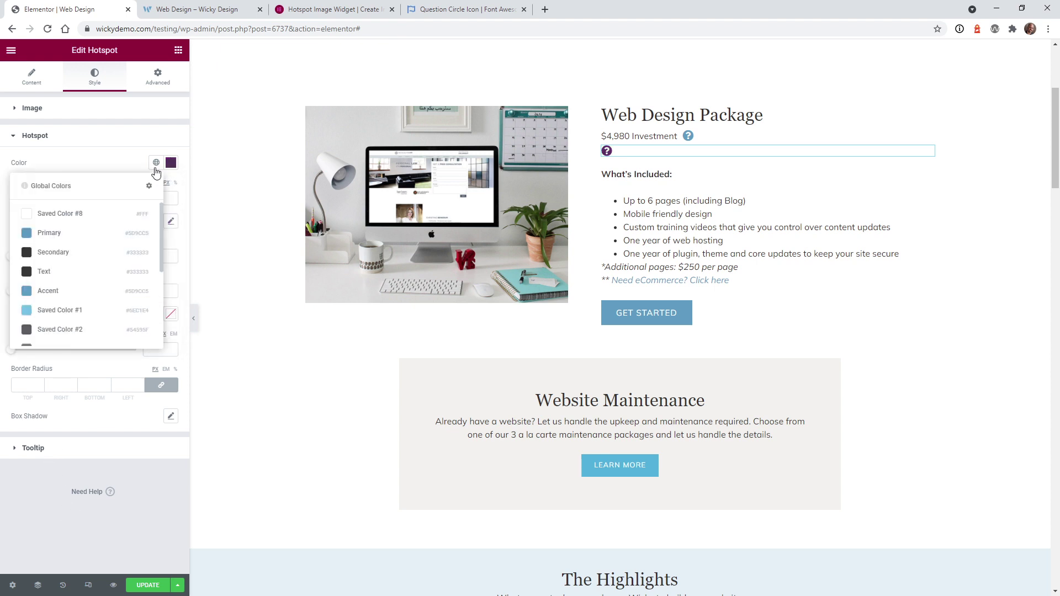
left_click(81, 238)
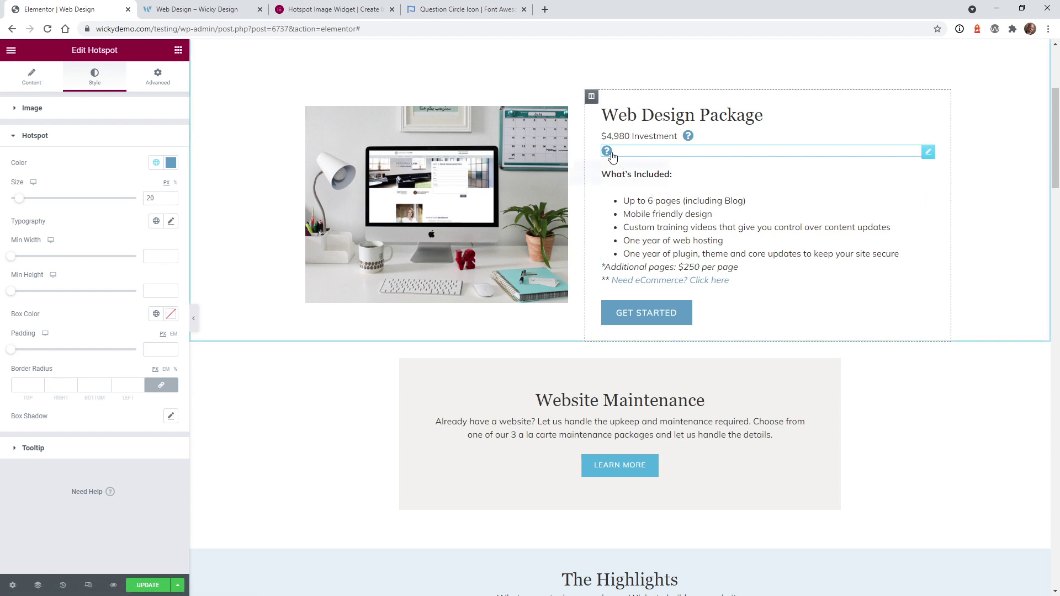
mouse_move(609, 158)
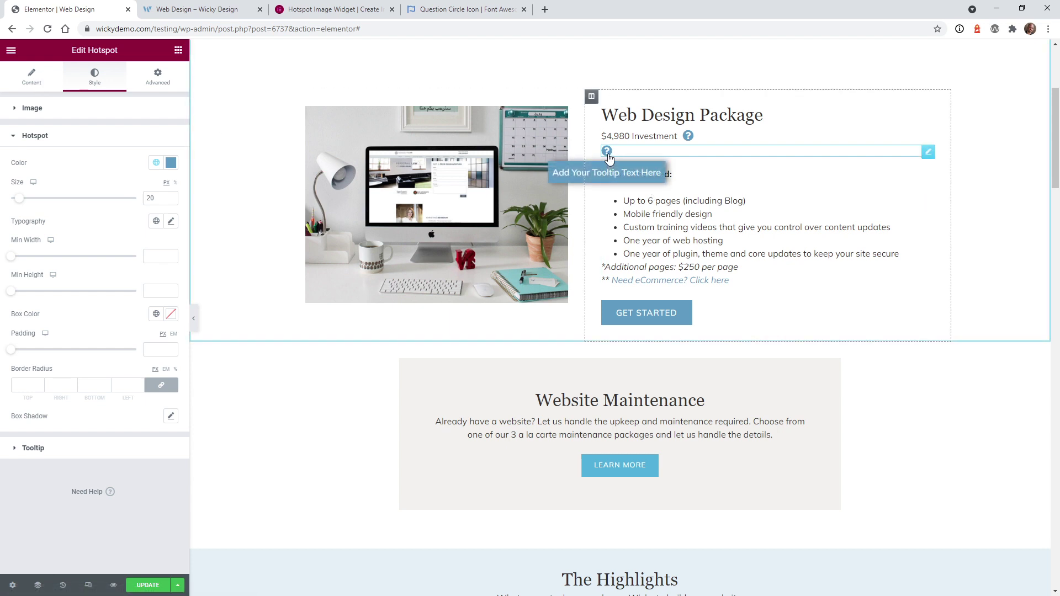
Step: Set the hotspot tooltip's desktop position to right and preview it on the question-mark icon
left_click(31, 82)
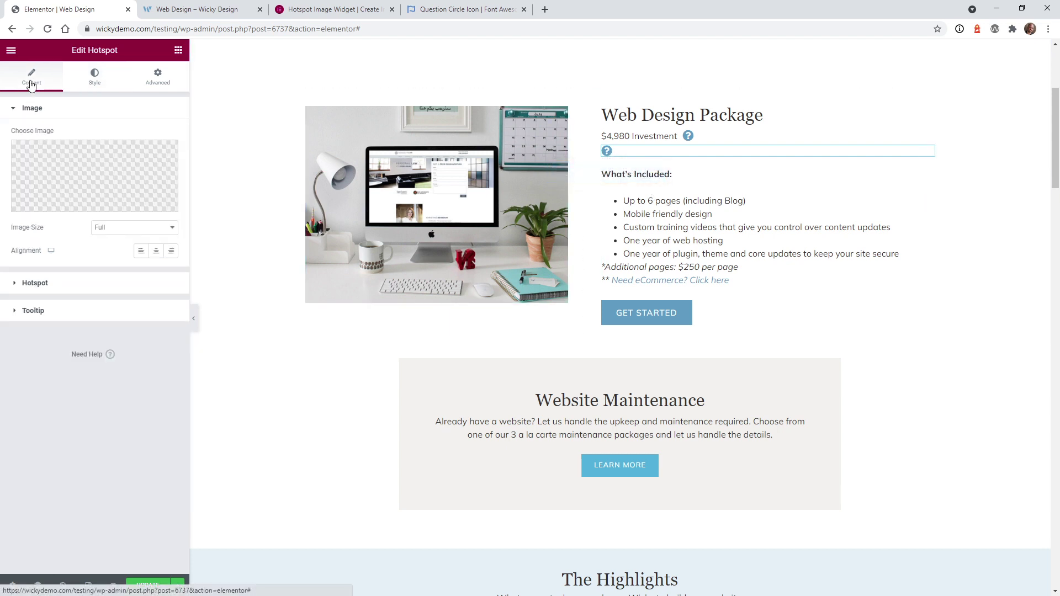
left_click(57, 310)
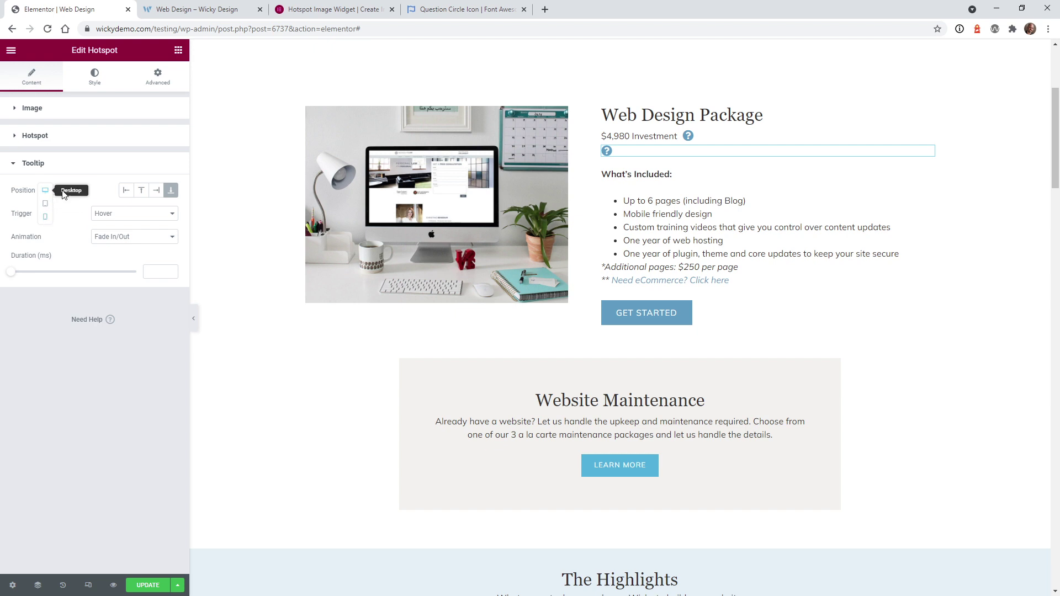
left_click(157, 190)
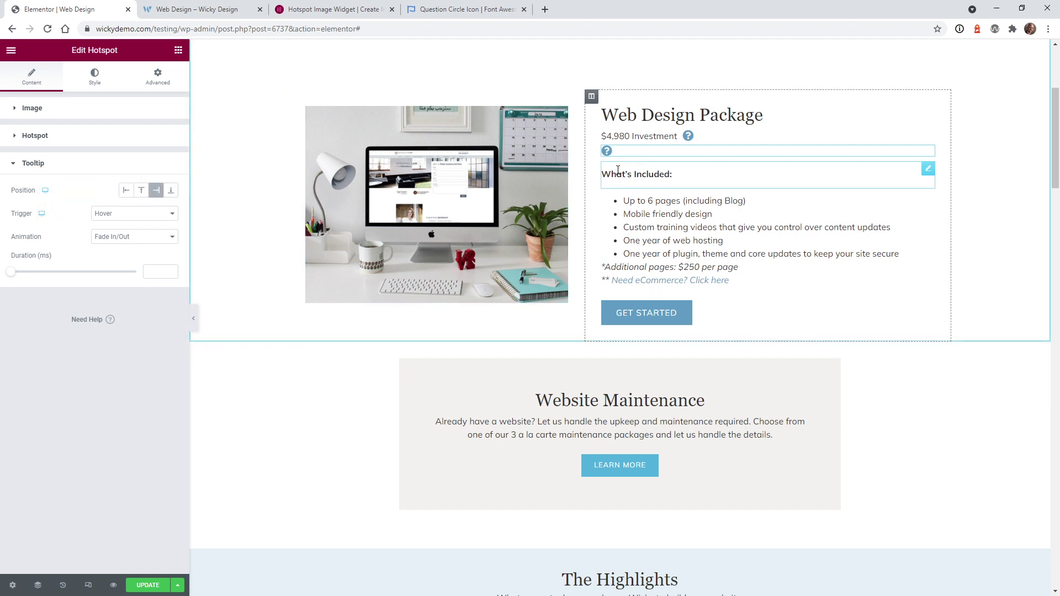
mouse_move(607, 155)
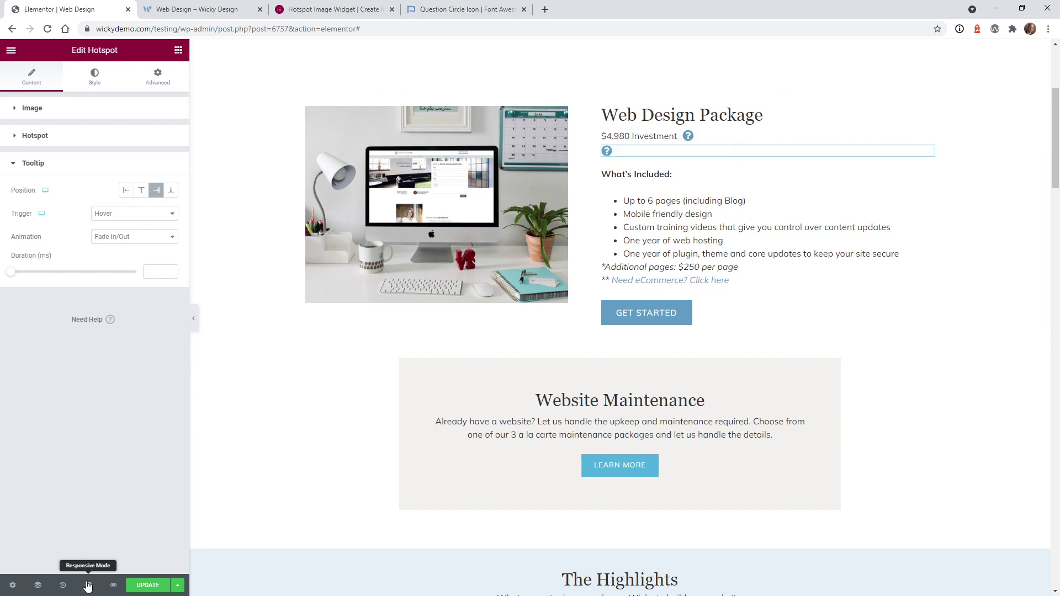
Step: Set the tooltip's mobile position to bottom, preview it, and return to the desktop view
mouse_move(46, 195)
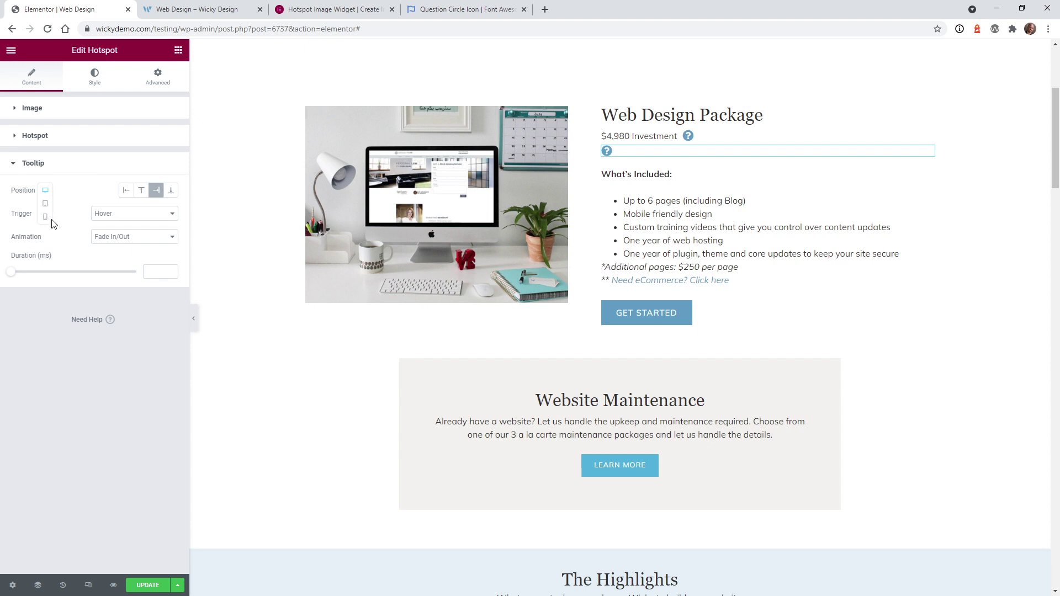
left_click(46, 218)
left_click(171, 190)
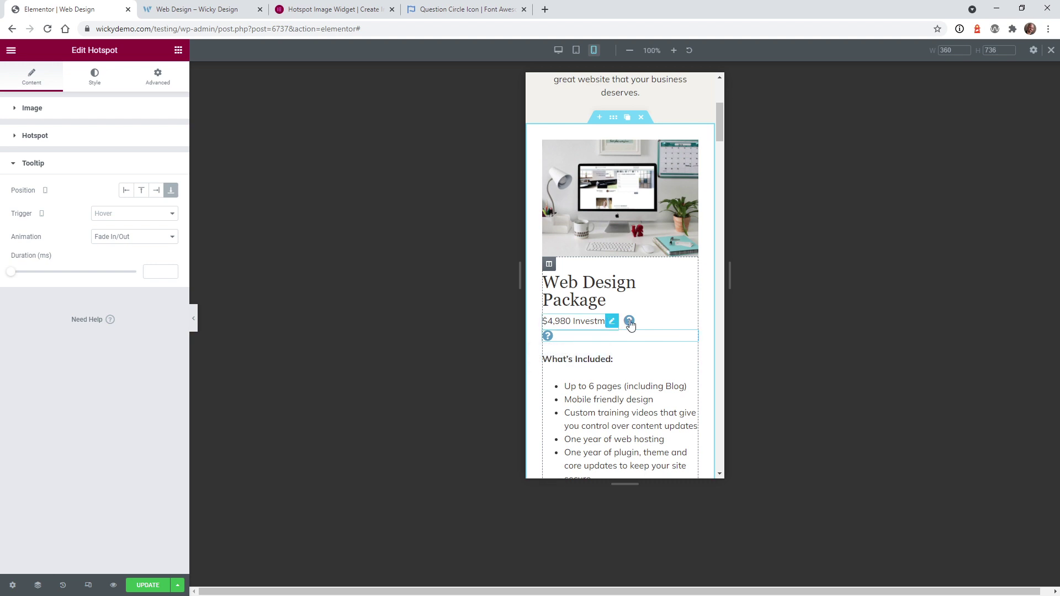
mouse_move(553, 344)
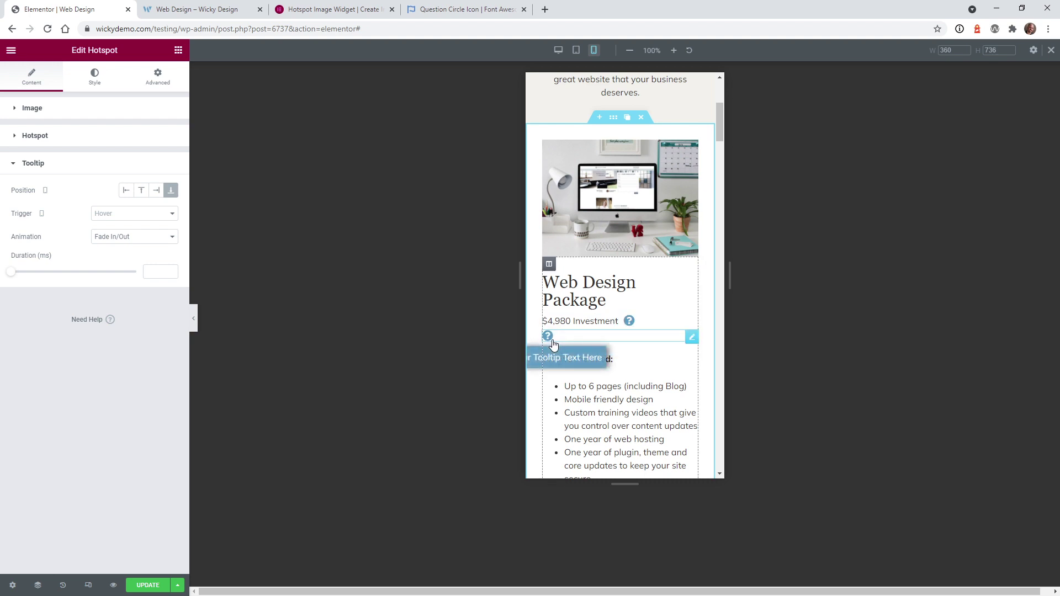
left_click(562, 55)
mouse_move(607, 214)
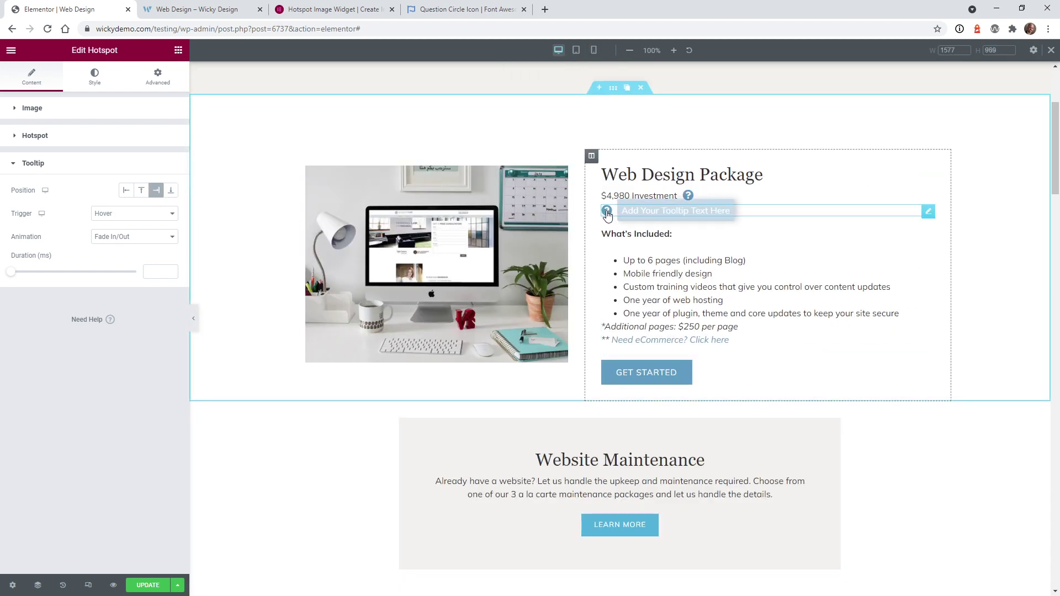
Step: Update the page, reload the live Web Design page, and check the tooltips on both question-mark icons
left_click(148, 587)
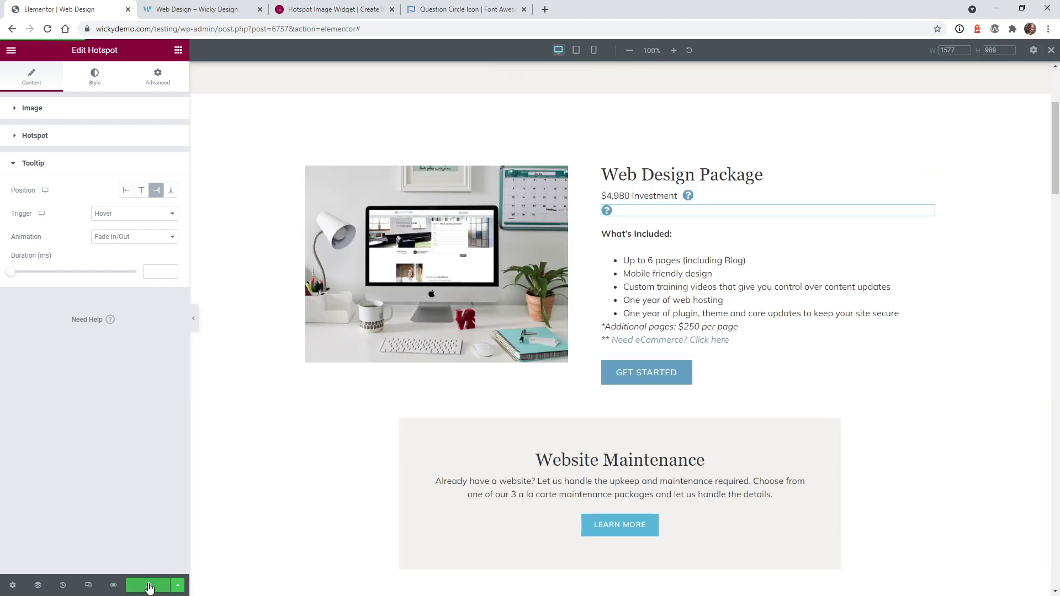
left_click(181, 7)
key("F5")
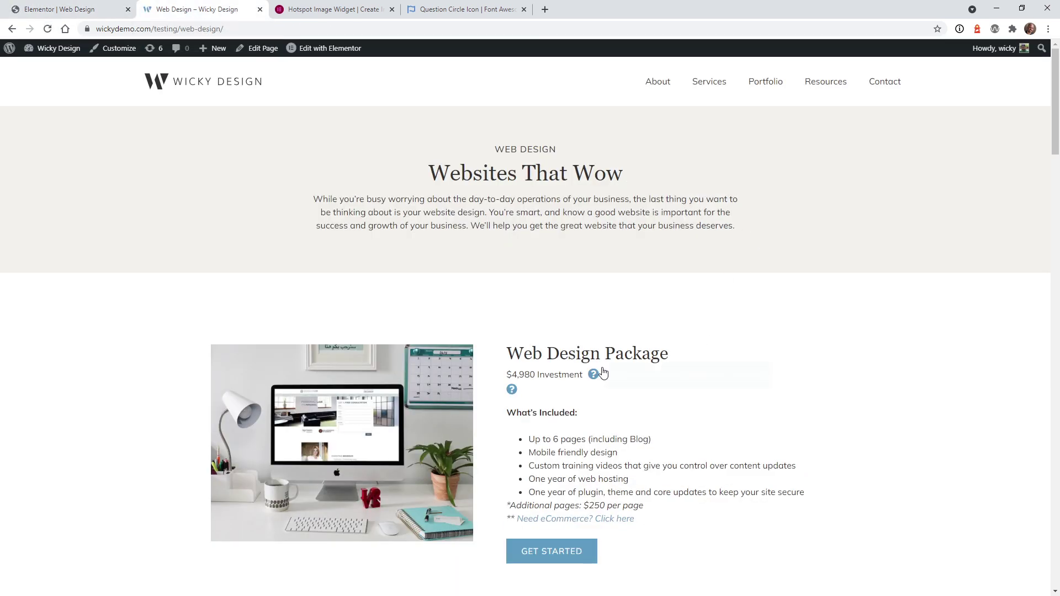
mouse_move(600, 380)
mouse_move(517, 392)
Step: Open the browser's developer tools and narrow the live page to mobile width to examine the two question-mark icons
key("F12")
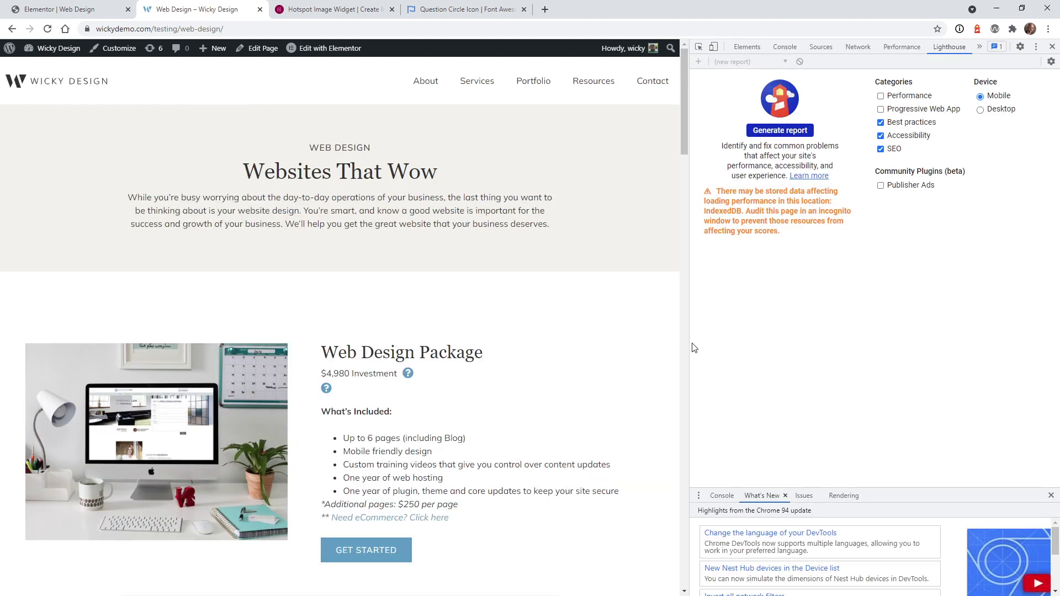
scroll(691, 350, "down", 9)
left_click_drag(690, 348, 342, 288)
scroll(345, 254, "up", 10)
left_click(406, 47)
scroll(22, 268, "down", 5)
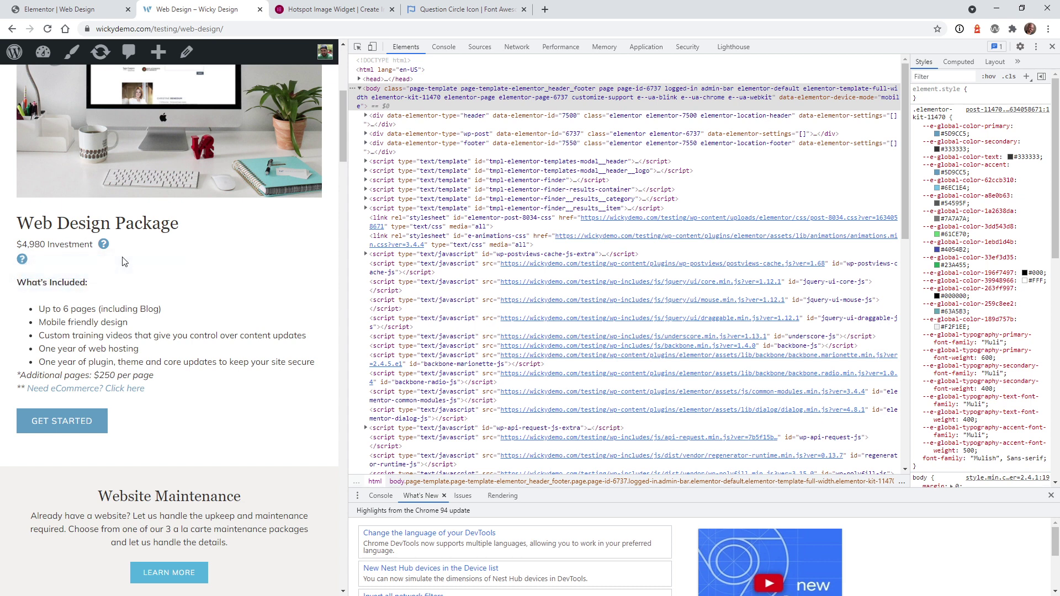
Step: Back in Elementor, set the "$4,980 Investment" text widget's positioning width to Inline (auto)
key("ctrl+Page_Up")
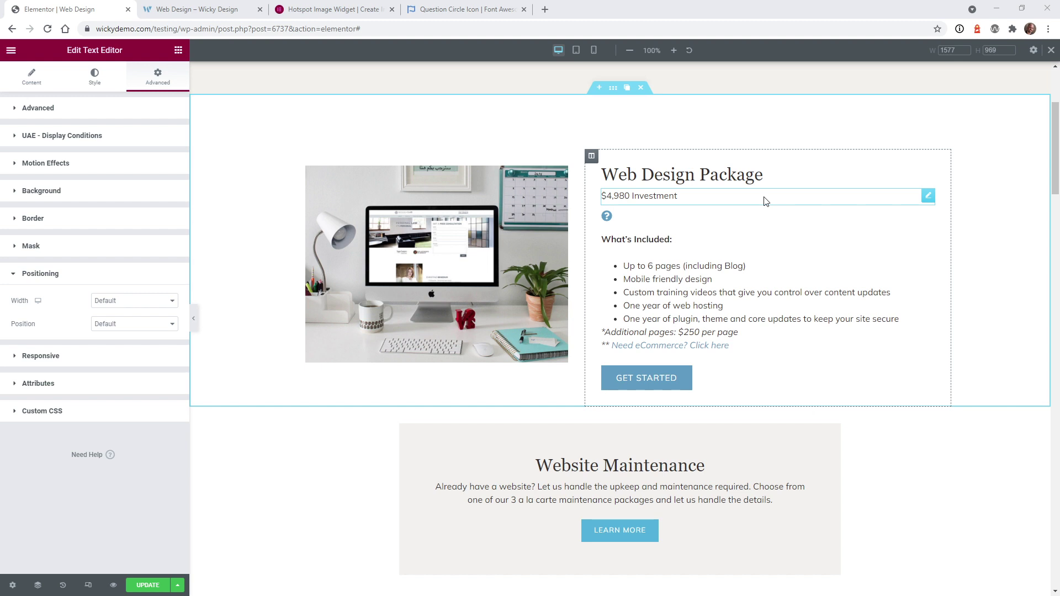
mouse_move(606, 216)
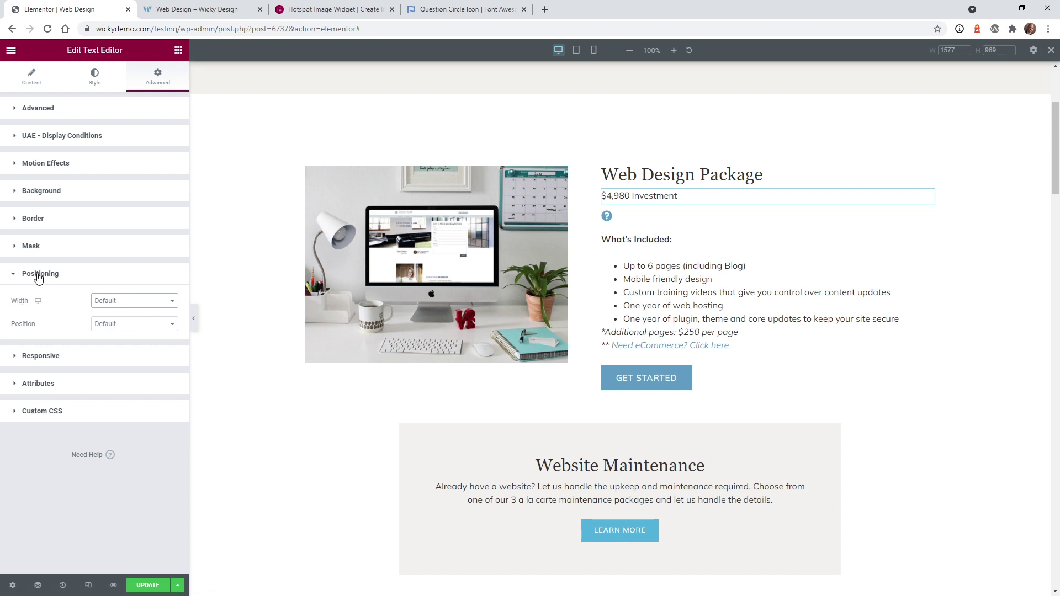
left_click(105, 301)
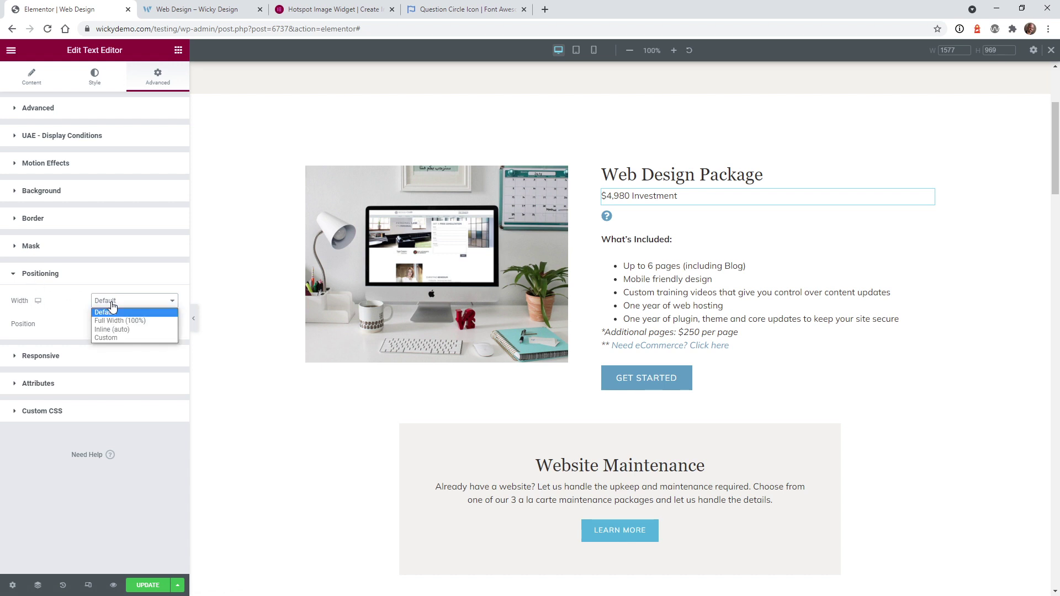
left_click(126, 330)
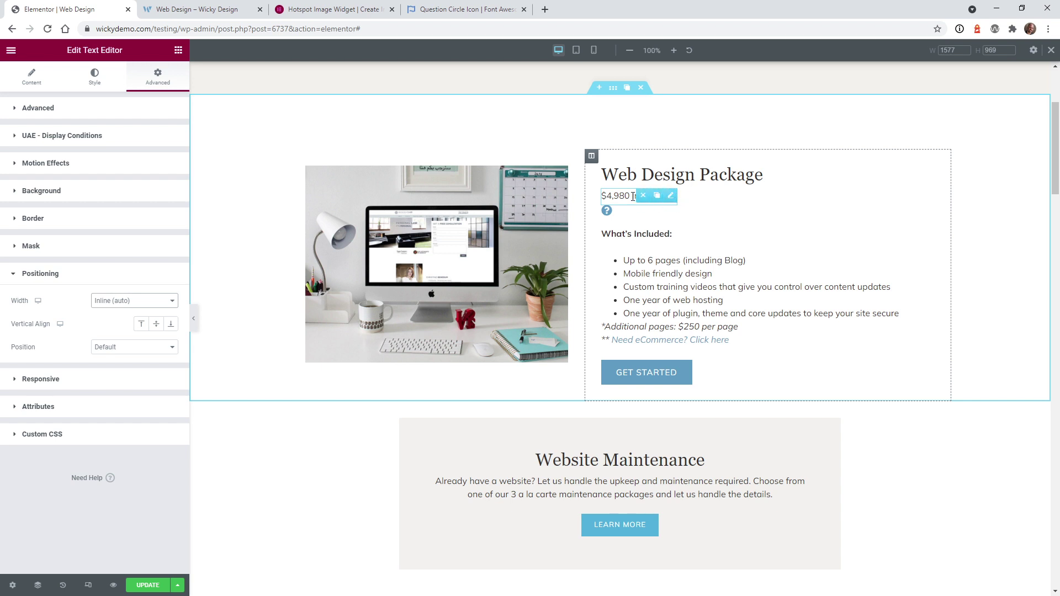
mouse_move(638, 198)
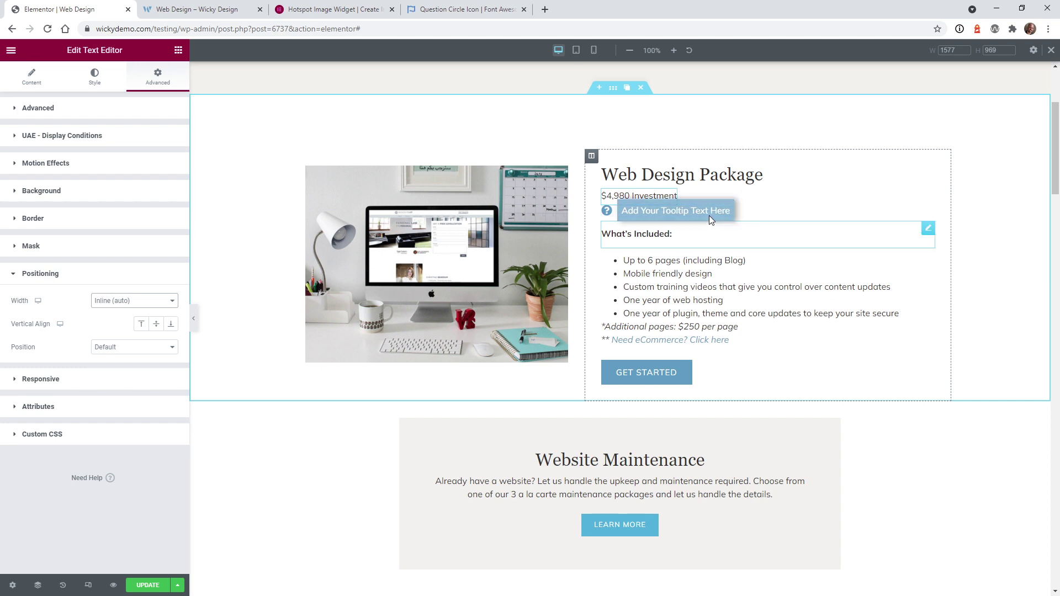
Step: Set the Hotspot widget's positioning width to Inline (auto) so it sits beside the price text
left_click(929, 213)
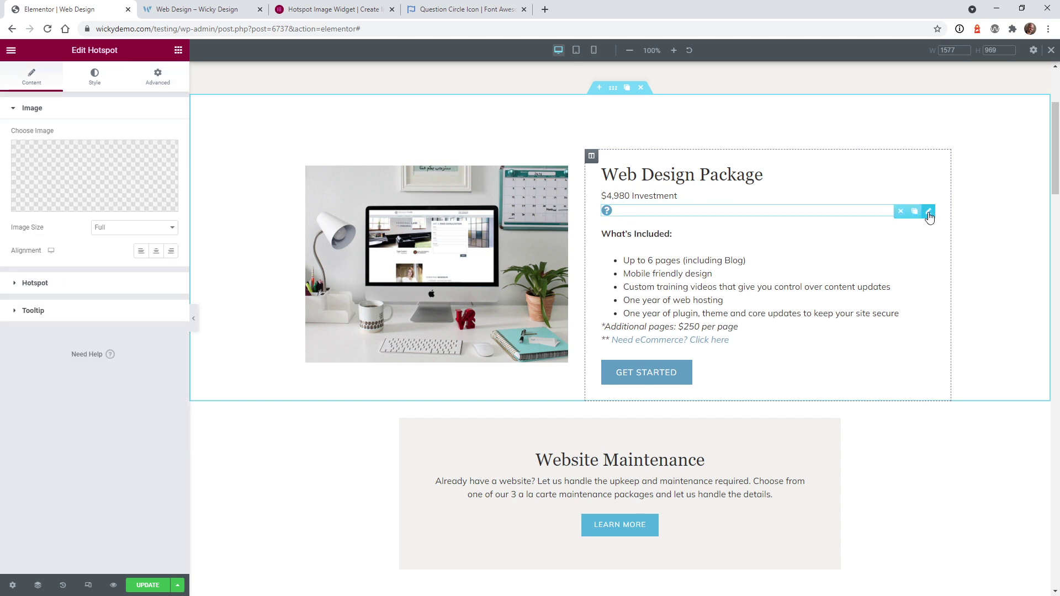
left_click(157, 77)
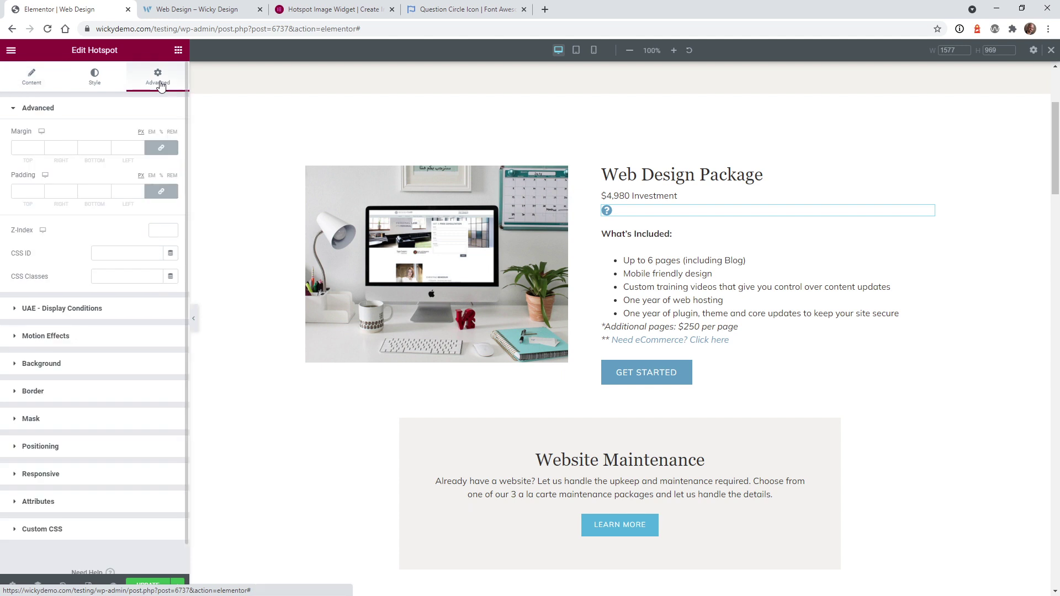
left_click(66, 446)
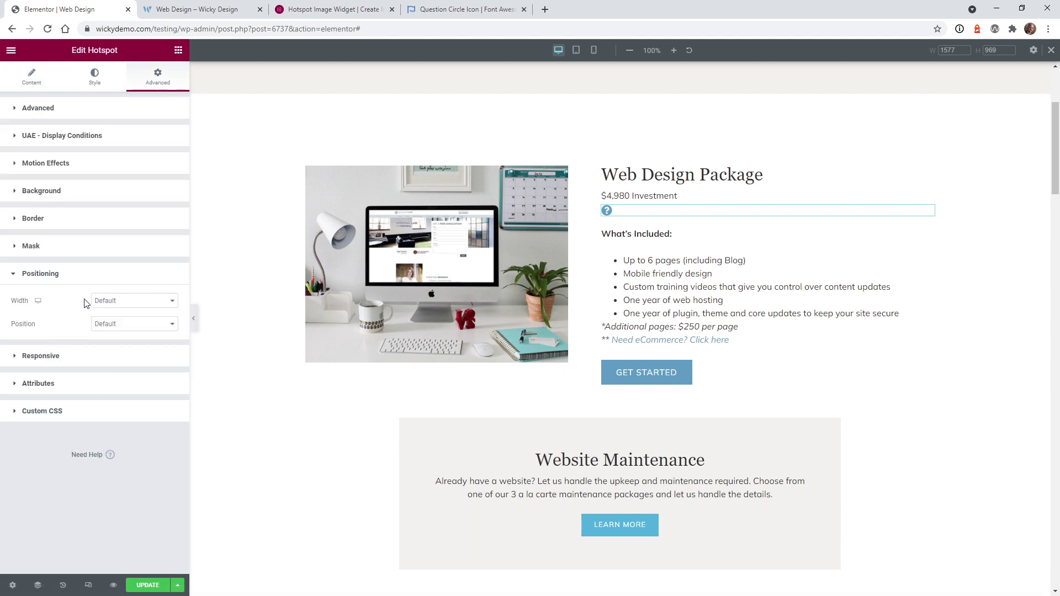
left_click(115, 304)
left_click(114, 332)
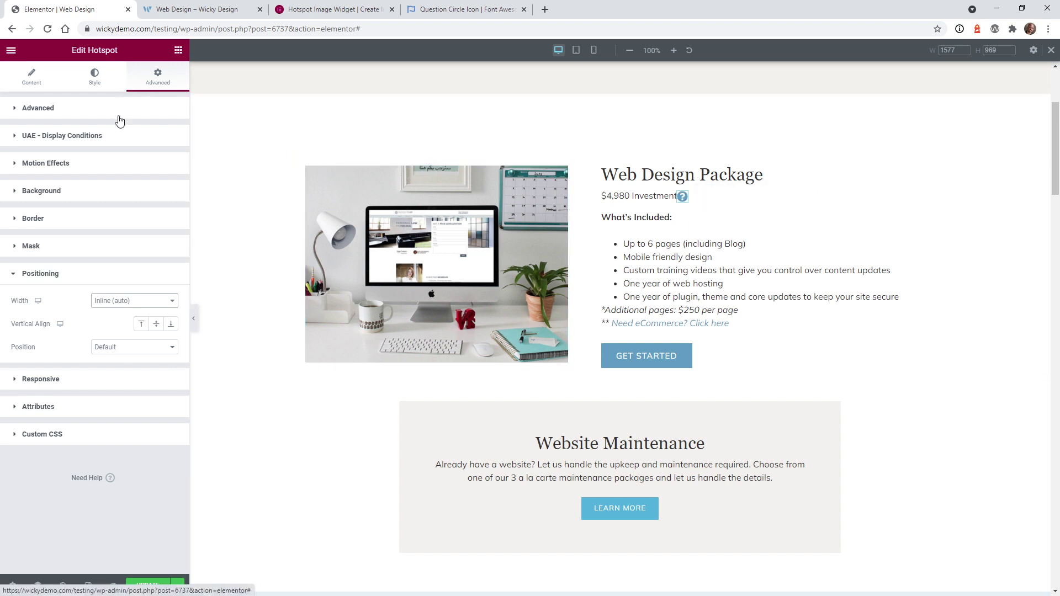
Step: Unlink the Hotspot widget's margins and set its left margin to 8 px
left_click(73, 108)
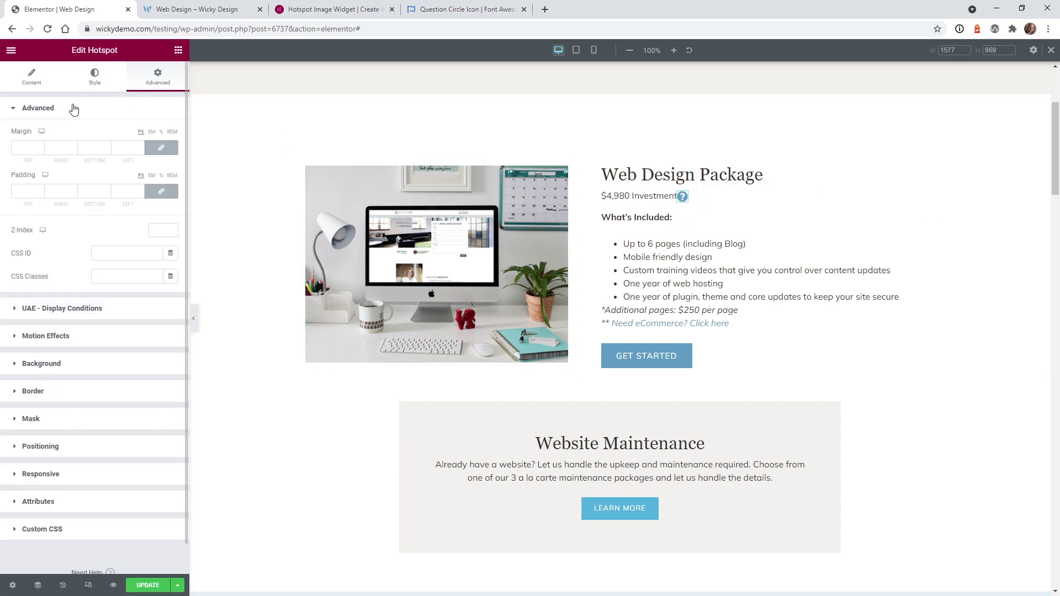
left_click(161, 148)
left_click(124, 148)
type("20")
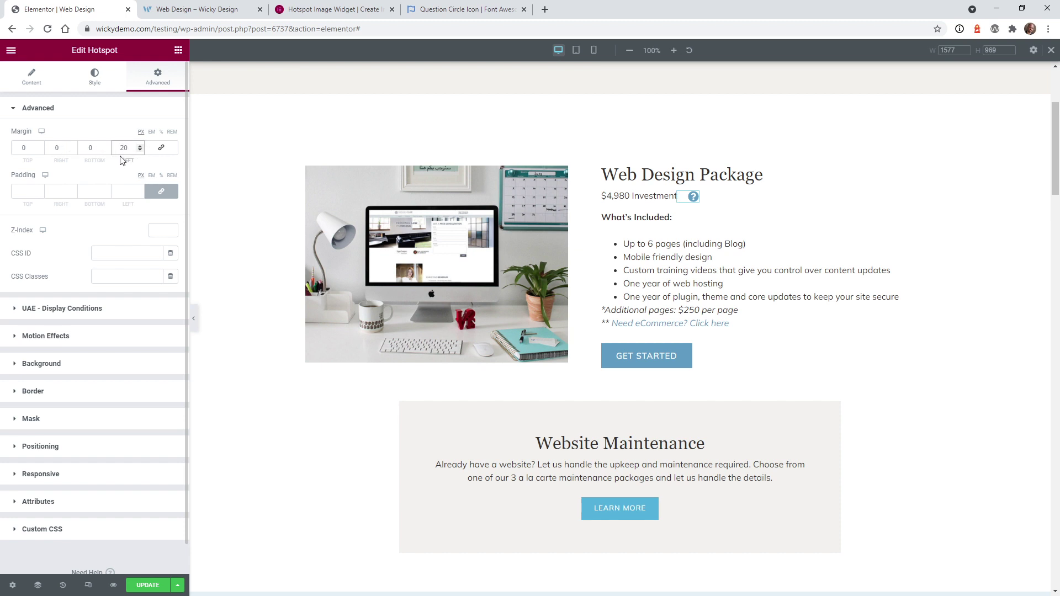
key("BackSpace")
key("BackSpace")
type("8")
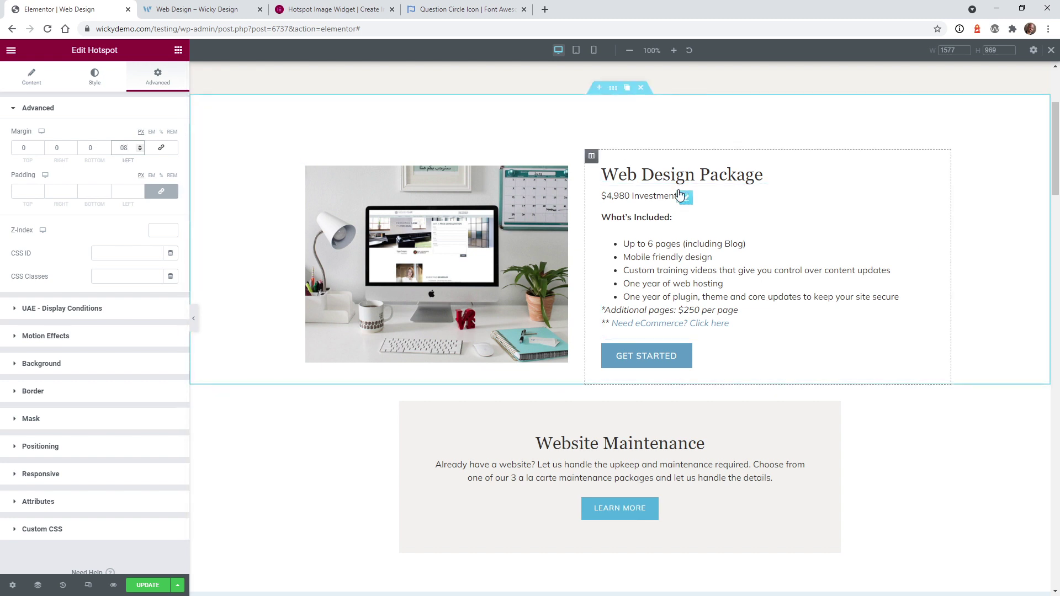
Step: Update the page, reload the live page, close the developer tools, and preview the tooltip beside the price
left_click(147, 585)
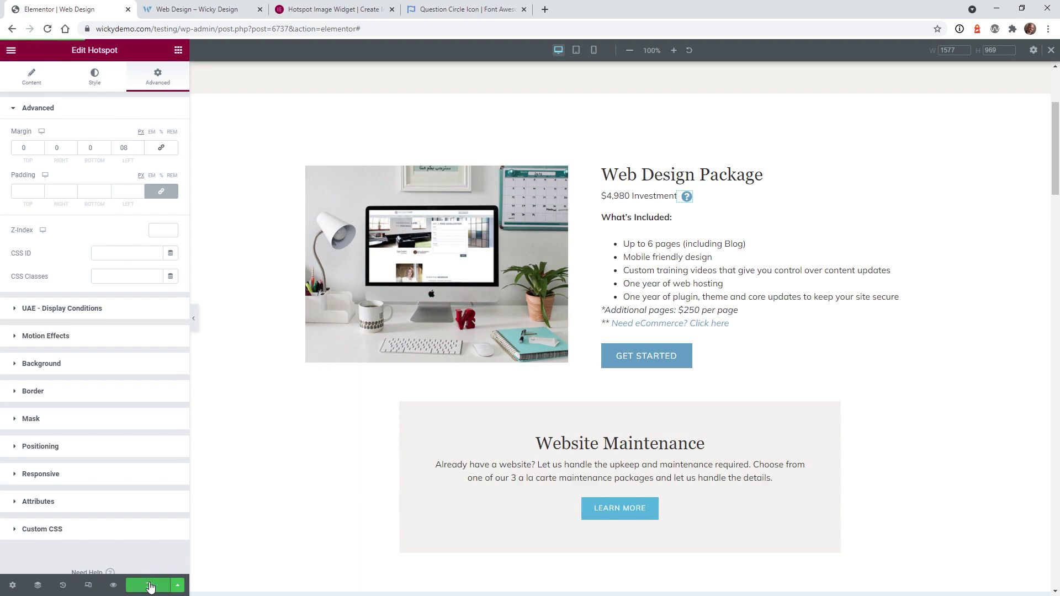
left_click(210, 8)
left_click(48, 29)
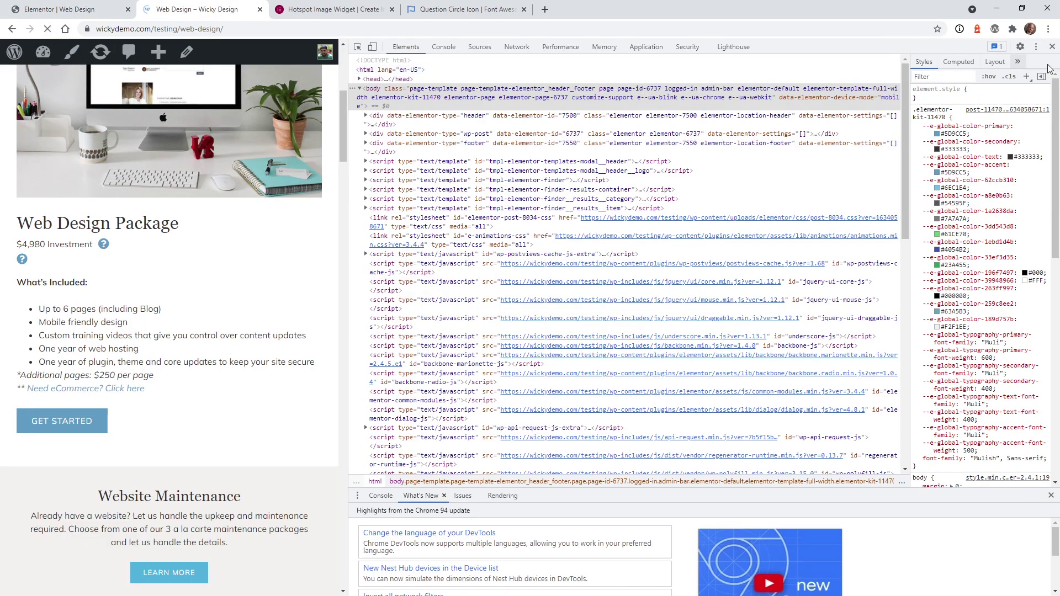
key("F12")
mouse_move(594, 378)
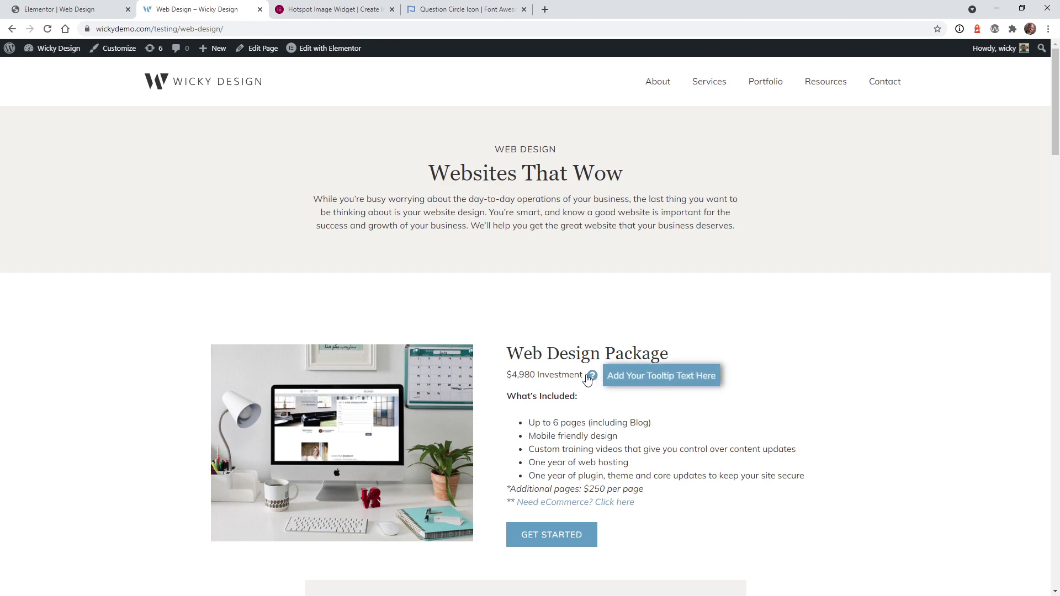
Step: Open the developer tools on the live page, narrow the viewport to about 512 px, and preview the price tooltip at mobile width
key("F12")
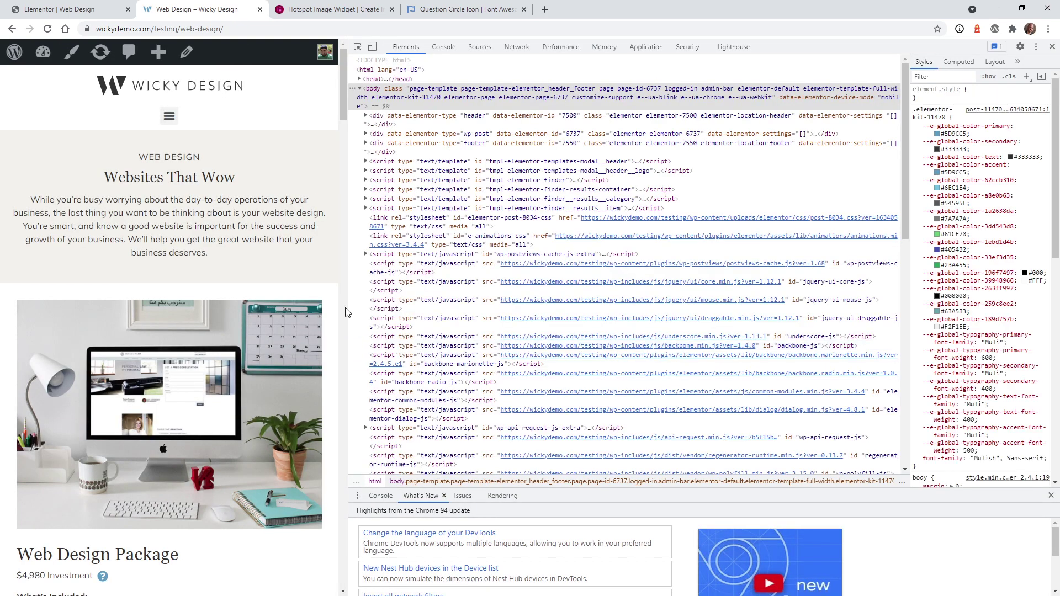
scroll(332, 320, "down", 3)
left_click_drag(344, 335, 256, 337)
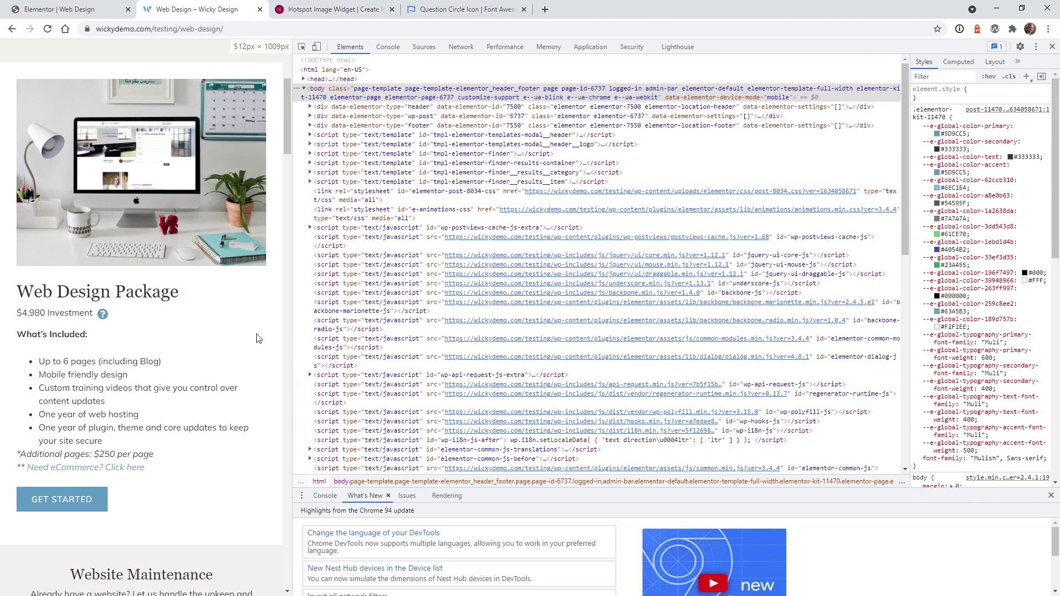
mouse_move(104, 317)
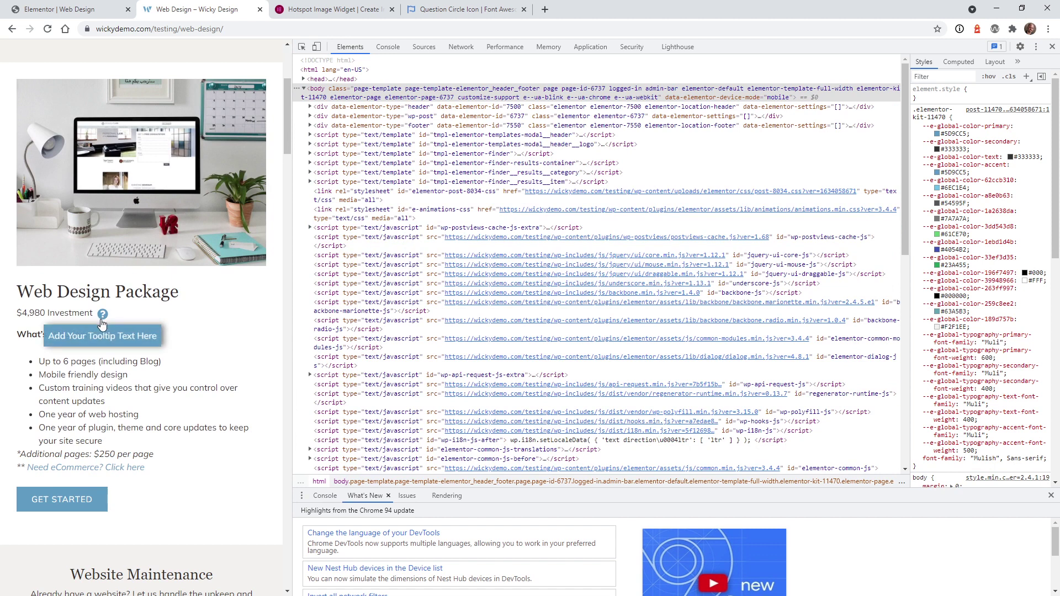
Step: Back in Elementor, set the vertical alignment of the Web Design Package text column to Middle
key("ctrl+Page_Up")
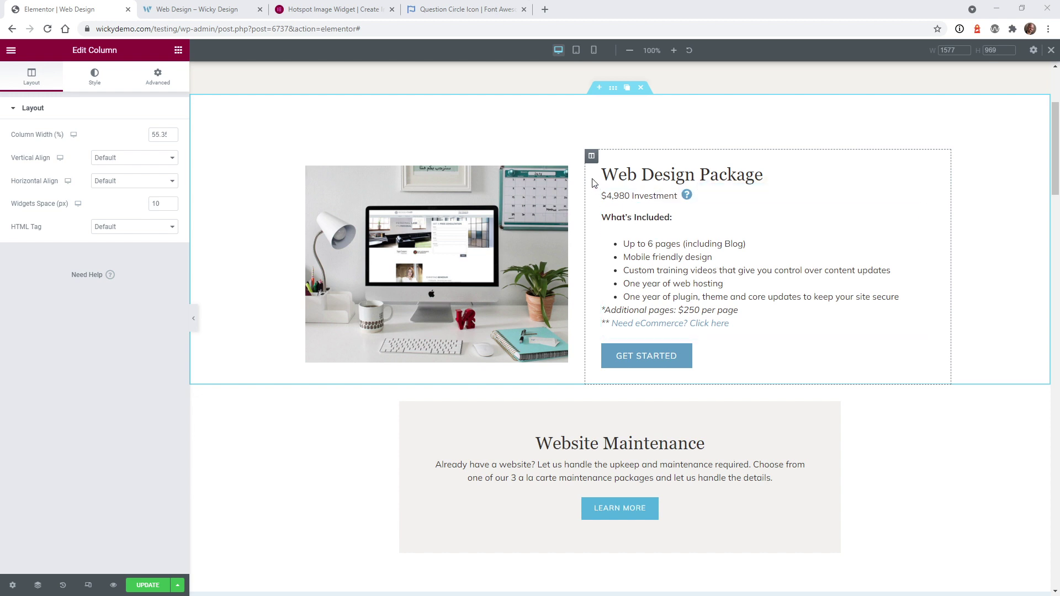
mouse_move(590, 161)
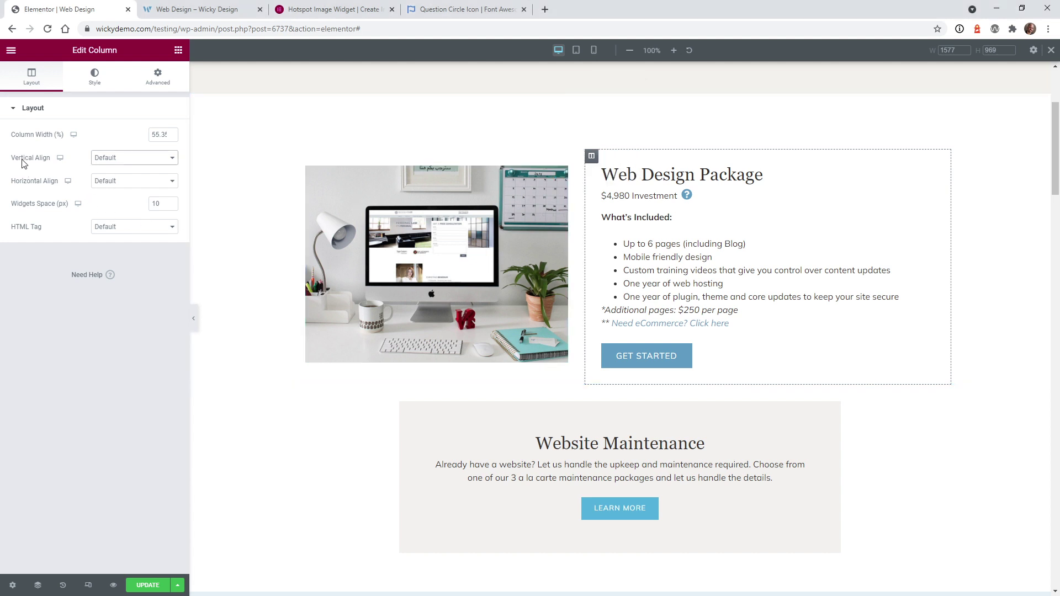
left_click(115, 161)
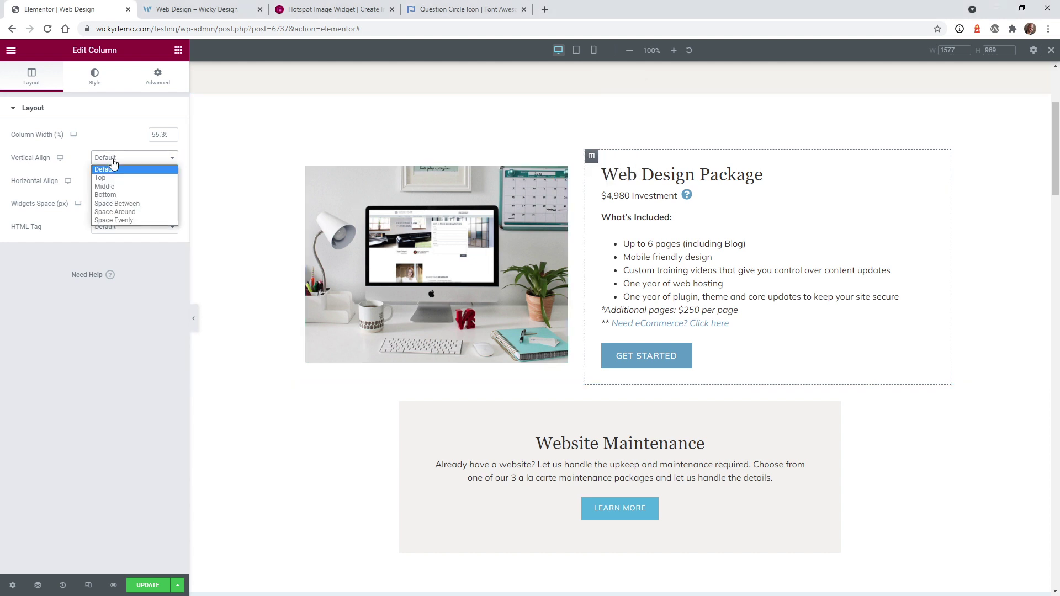
left_click(123, 190)
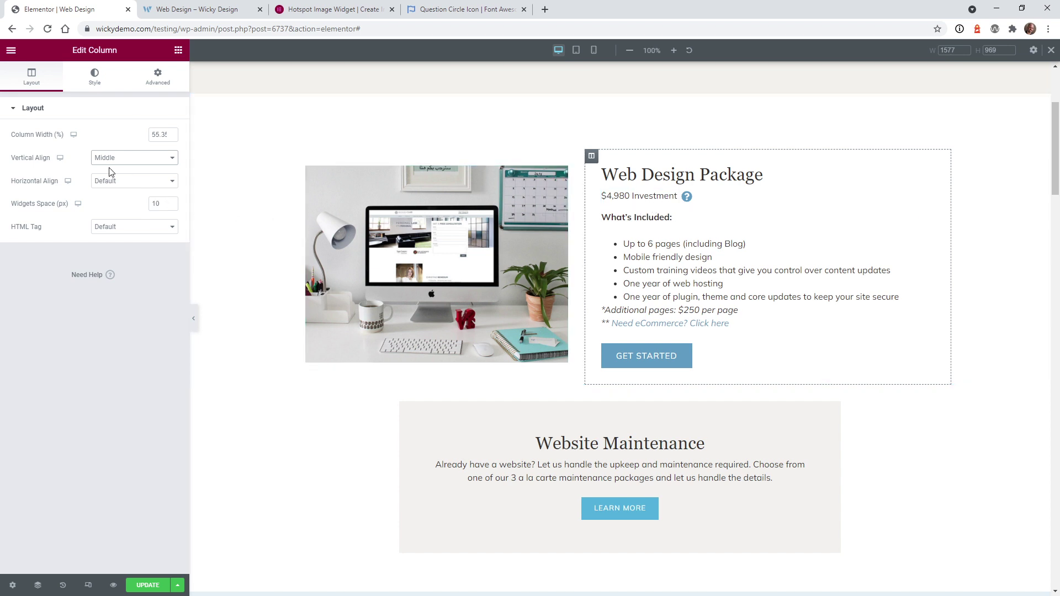
Step: Open the content settings of the question-mark Hotspot widget beside the price and review its tooltip text
left_click(686, 197)
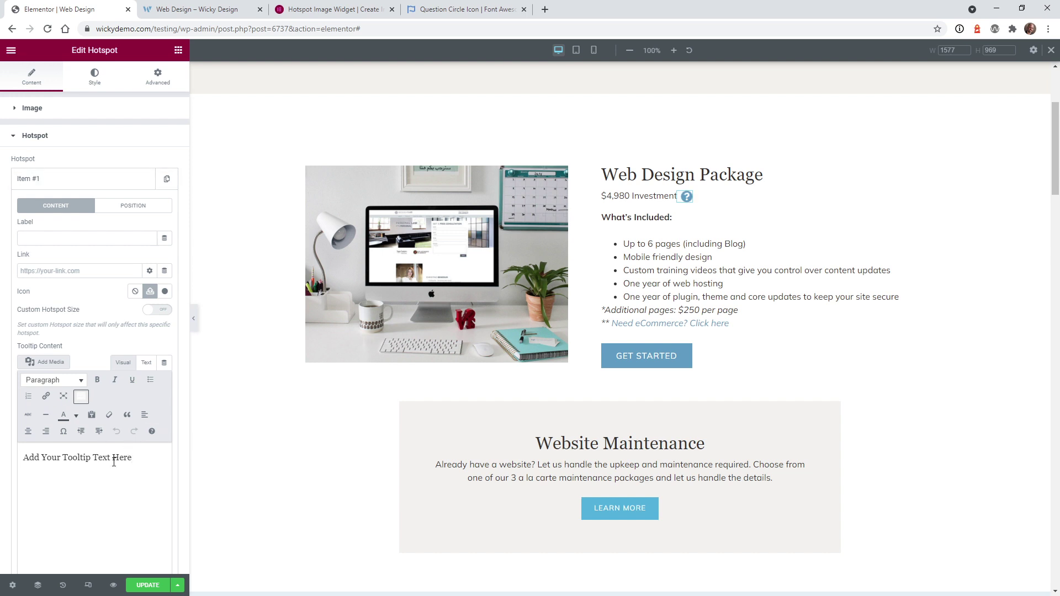
left_click_drag(29, 458, 127, 461)
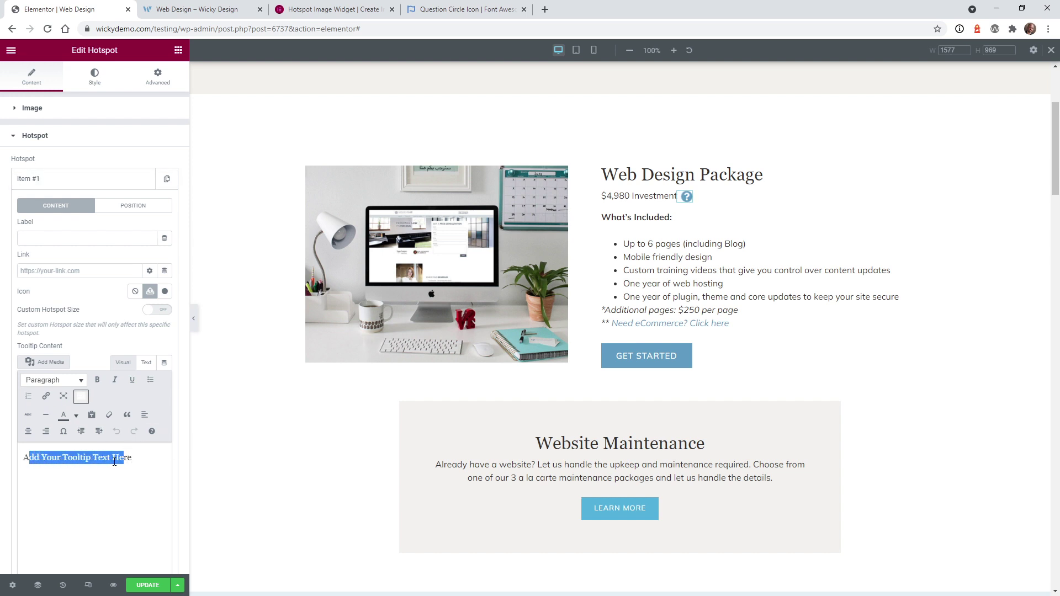
left_click(111, 458)
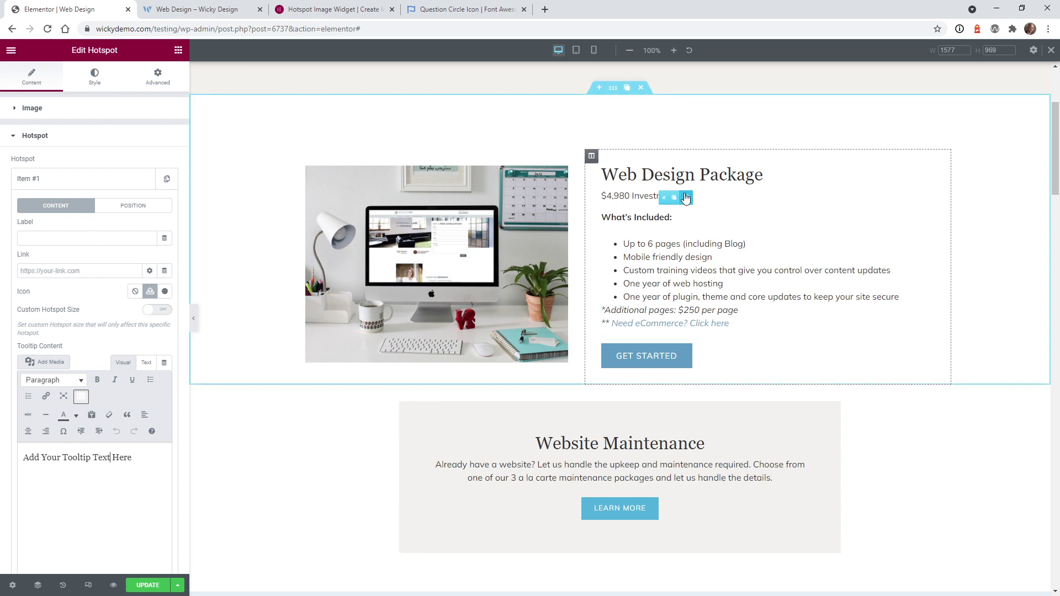
left_click(695, 197)
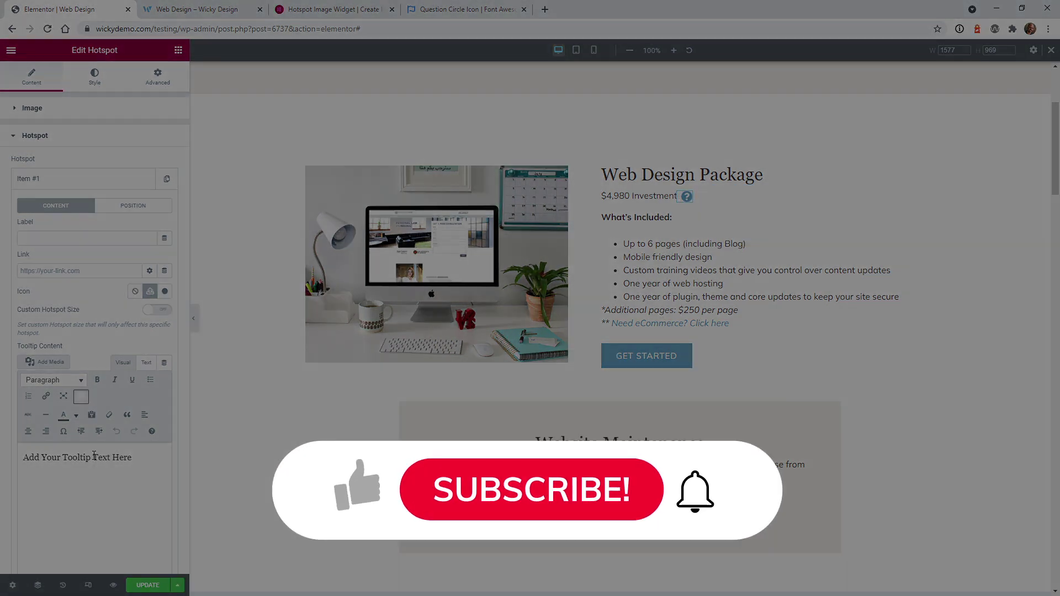
left_click(111, 457)
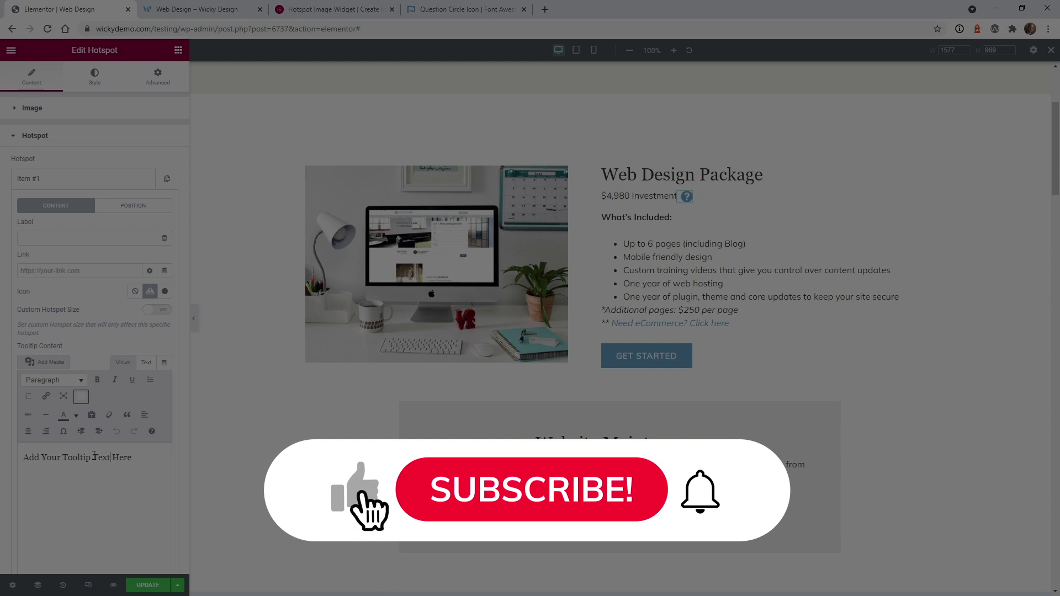